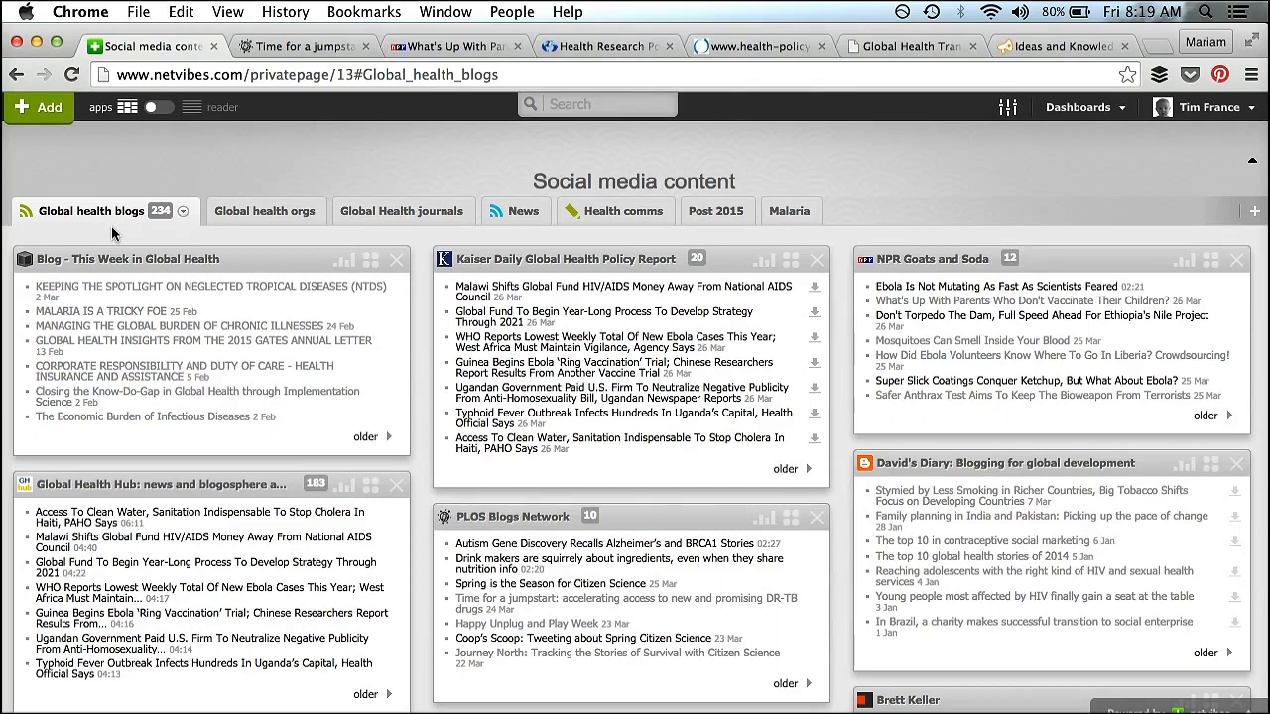
Step: Open the Global Health Hub article on the Global Fund's strategy through 2021 and view it on its original website
{"action": "scroll", "coordinate": [175, 547], "scroll_direction": "down", "scroll_amount": 2}
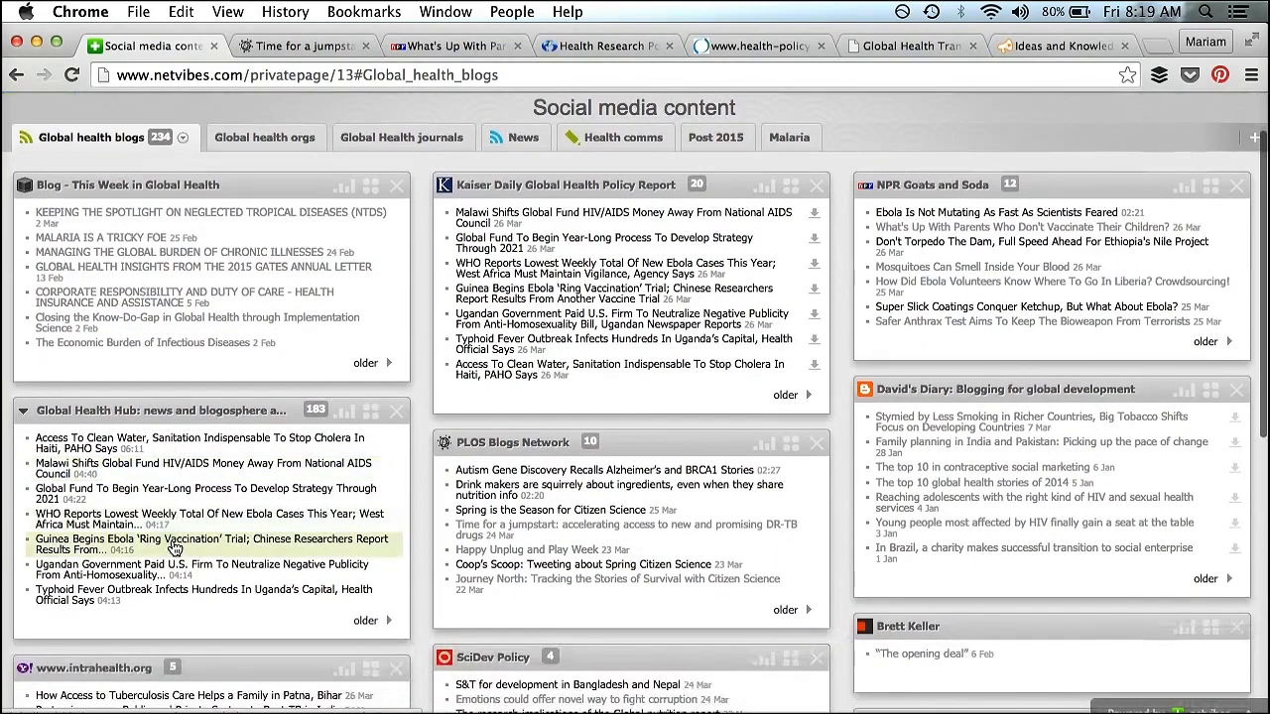
{"action": "scroll", "coordinate": [174, 547], "scroll_direction": "down", "scroll_amount": 1}
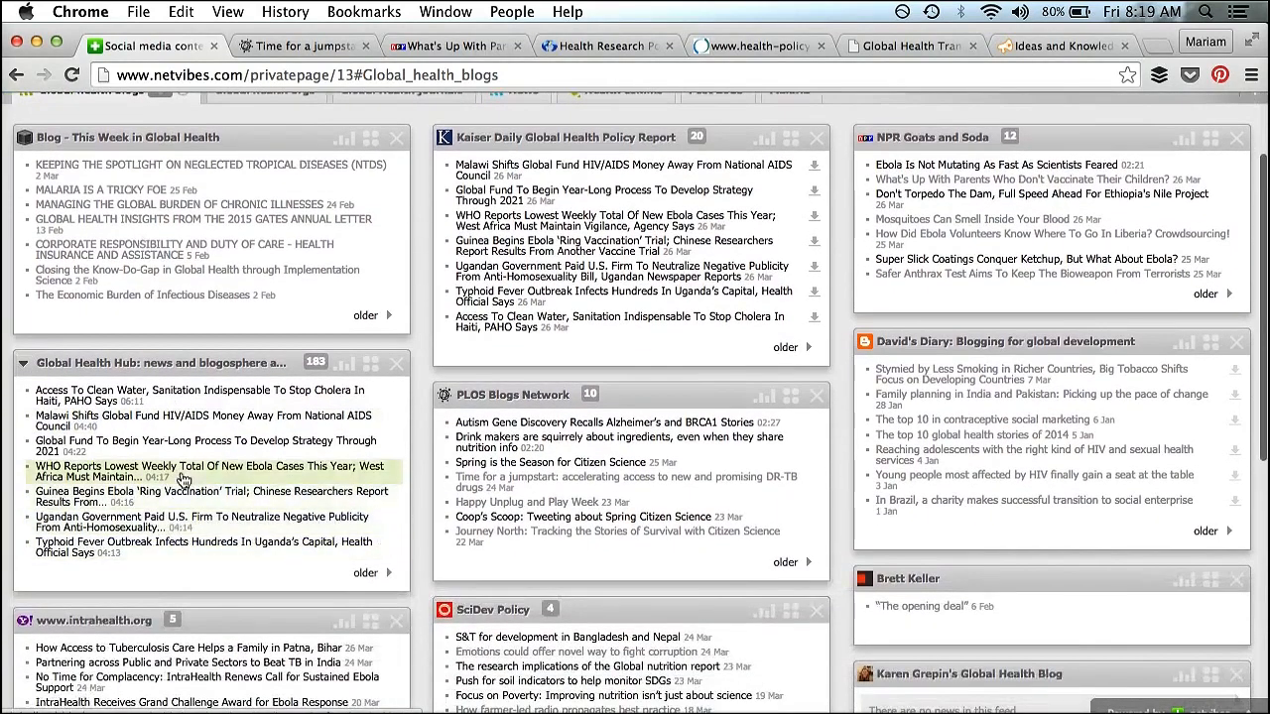
{"action": "left_click", "coordinate": [184, 440]}
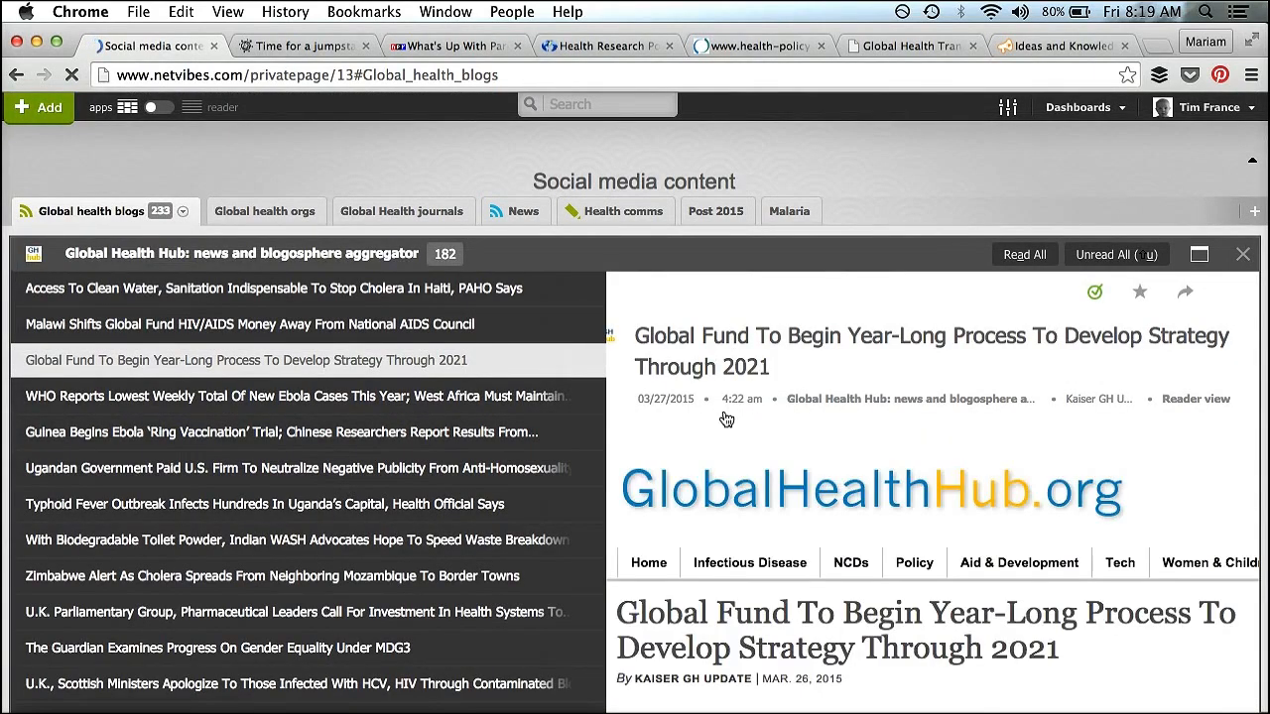
{"action": "left_click", "coordinate": [719, 369]}
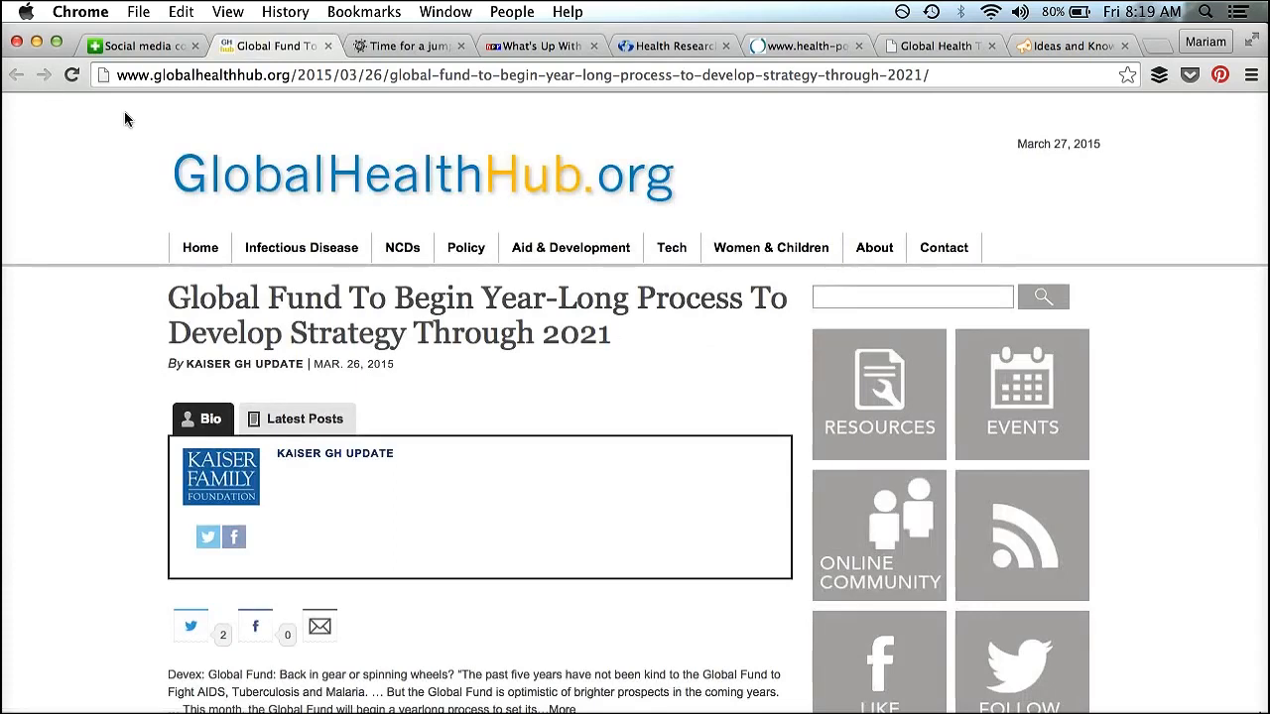
Step: Return to the Social media content dashboard, close the article reader and preview the Global Fund article's summary
{"action": "left_click", "coordinate": [140, 48]}
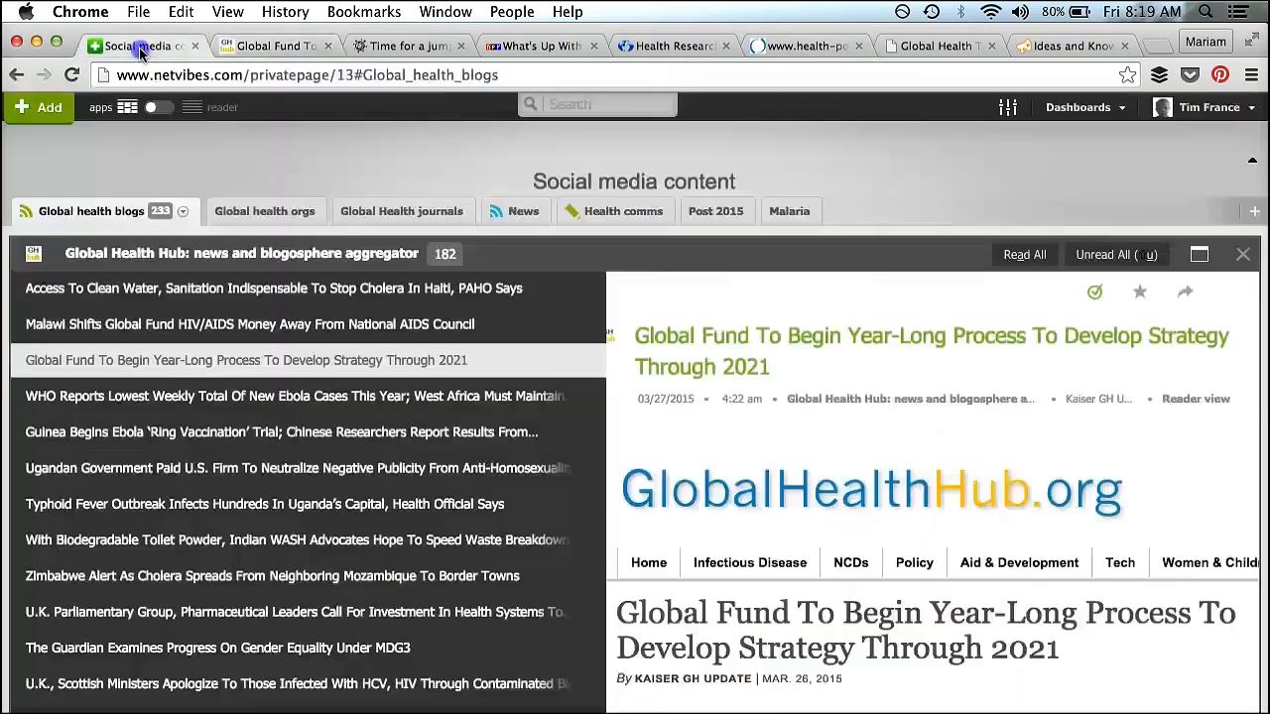
{"action": "left_click", "coordinate": [1242, 255]}
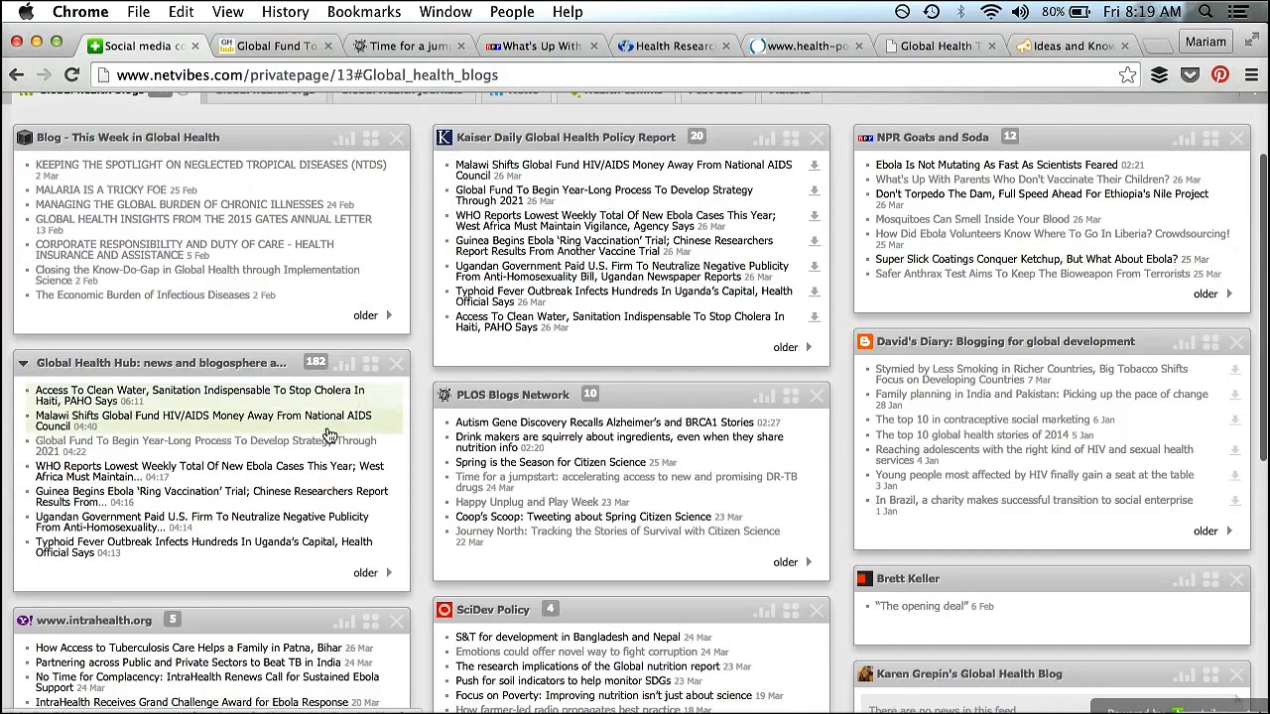
{"action": "mouse_move", "coordinate": [324, 452]}
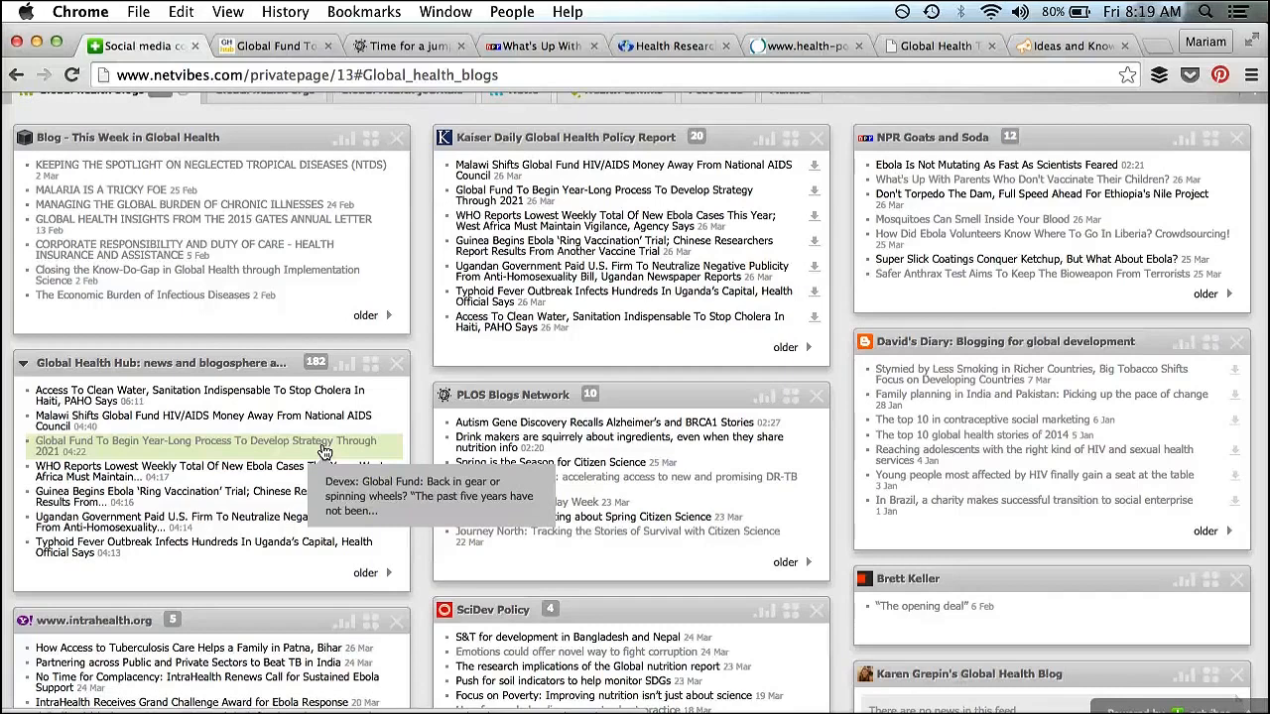
{"action": "scroll", "coordinate": [323, 451], "scroll_direction": "up", "scroll_amount": 3}
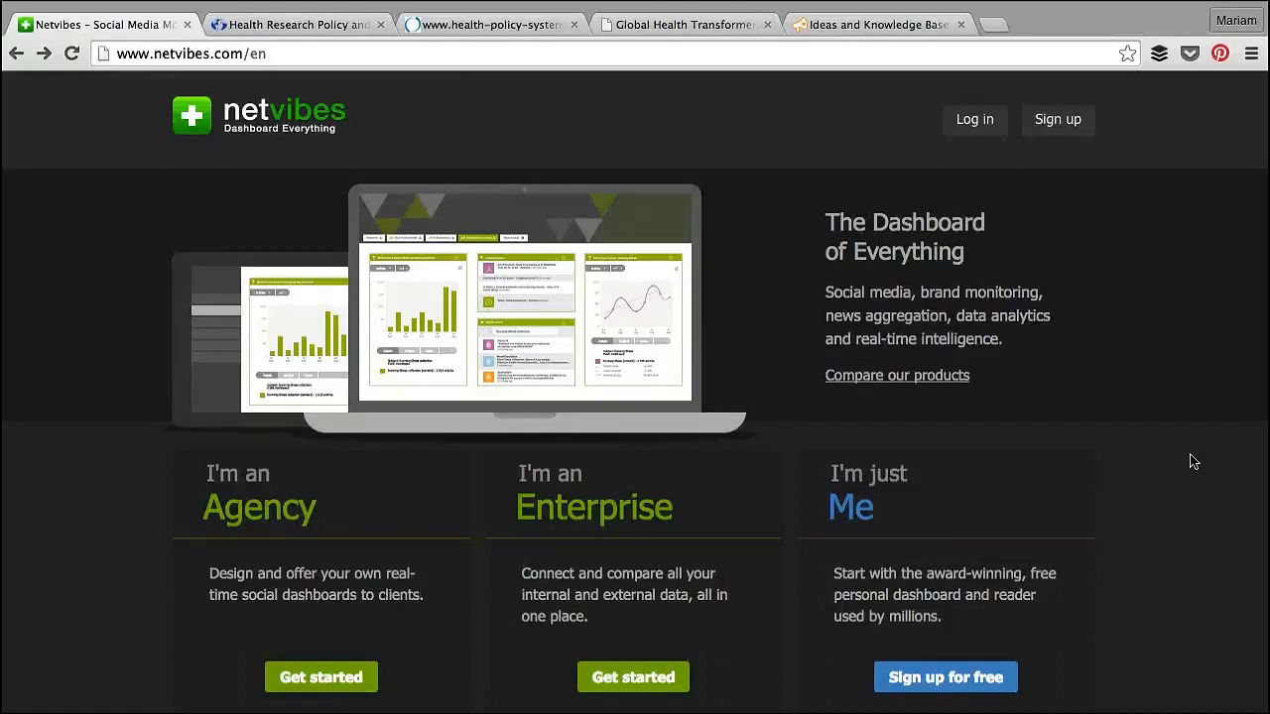
Step: Start a free personal Netvibes sign-up as a new user with the account e-mail address
{"action": "left_click", "coordinate": [970, 685]}
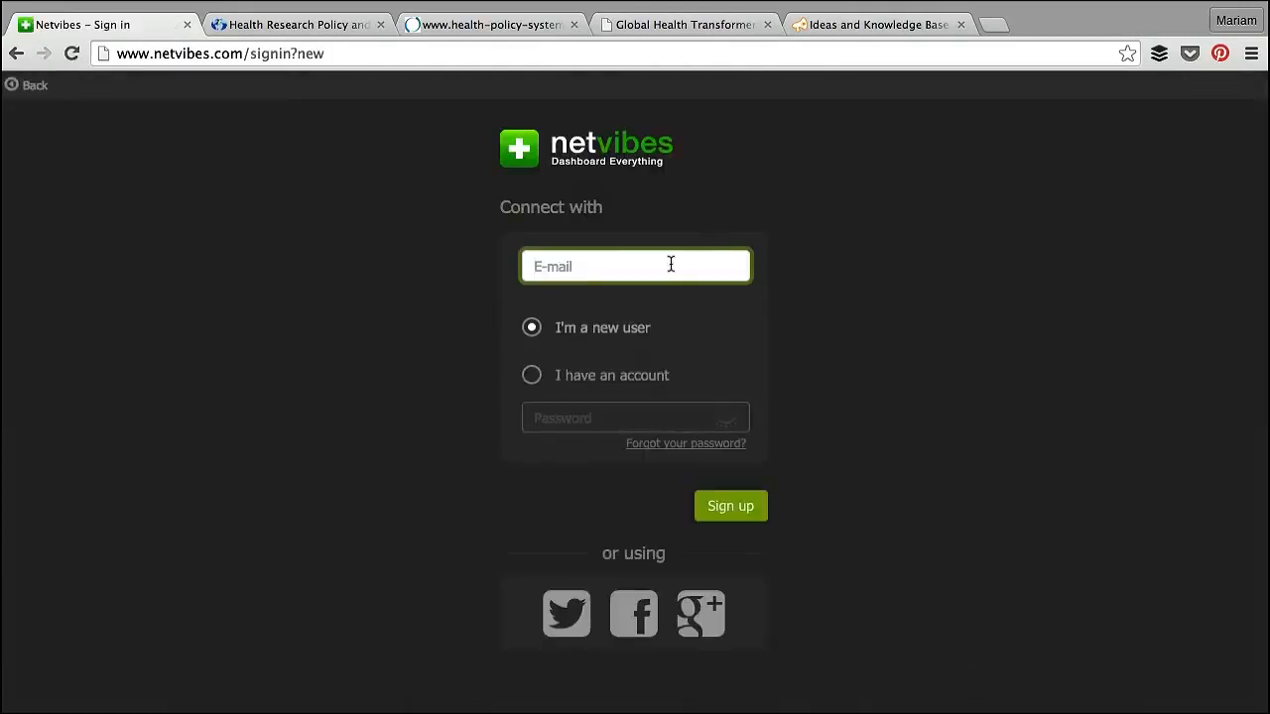
{"action": "type", "text": "glo"}
{"action": "left_click", "coordinate": [558, 291]}
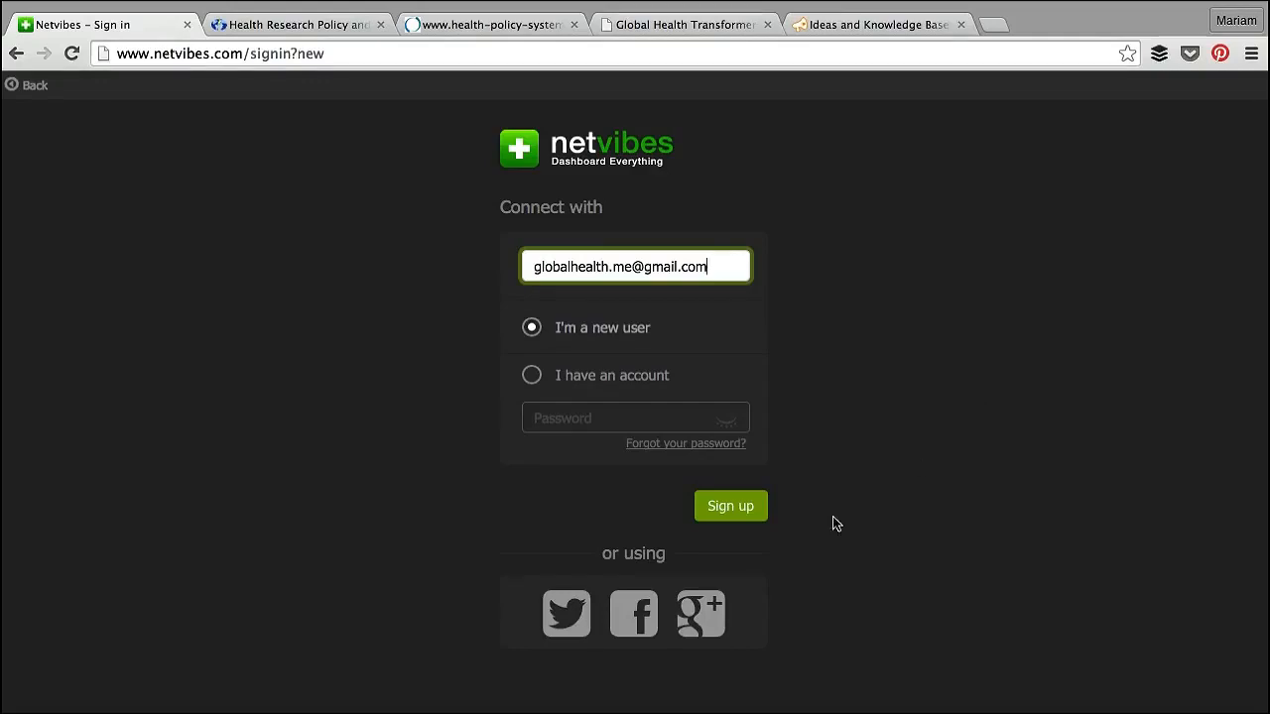
{"action": "left_click", "coordinate": [732, 507]}
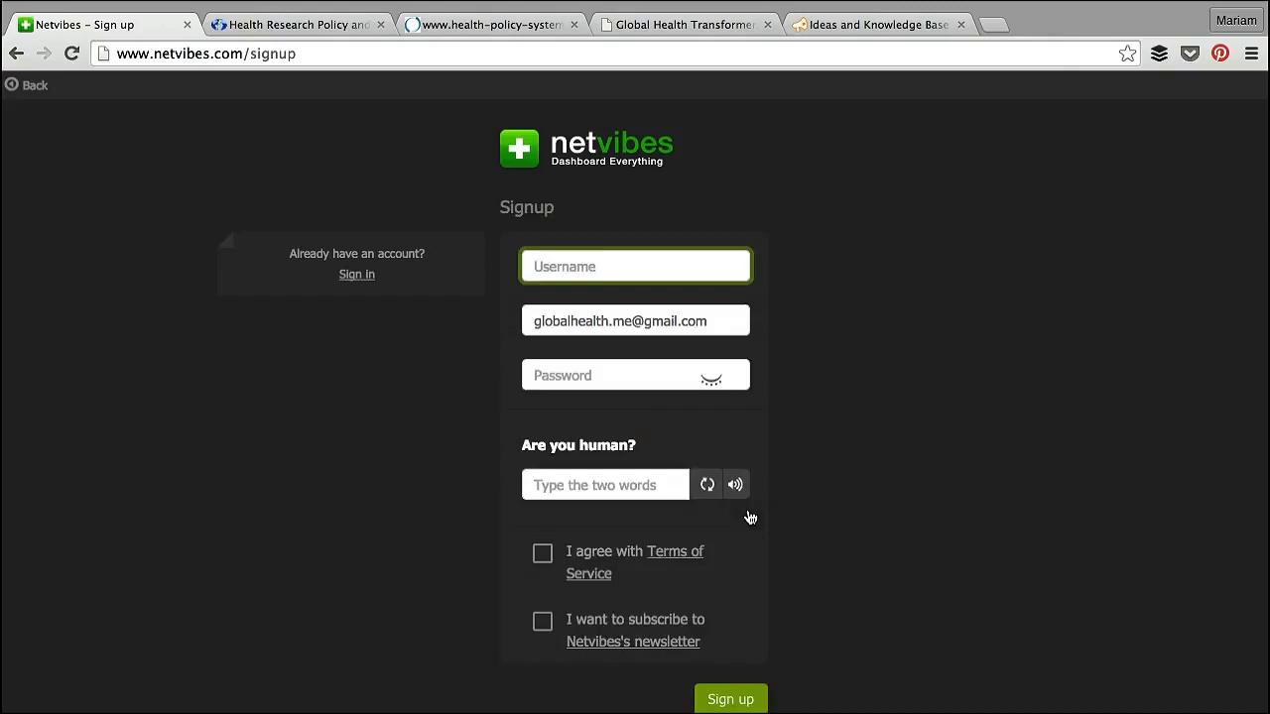
Step: Fill in the sign-up form with the username and account password, and agree to the Terms of Service
{"action": "type", "text": "mb"}
{"action": "left_click", "coordinate": [572, 369]}
{"action": "type", "text": "•••••••••"}
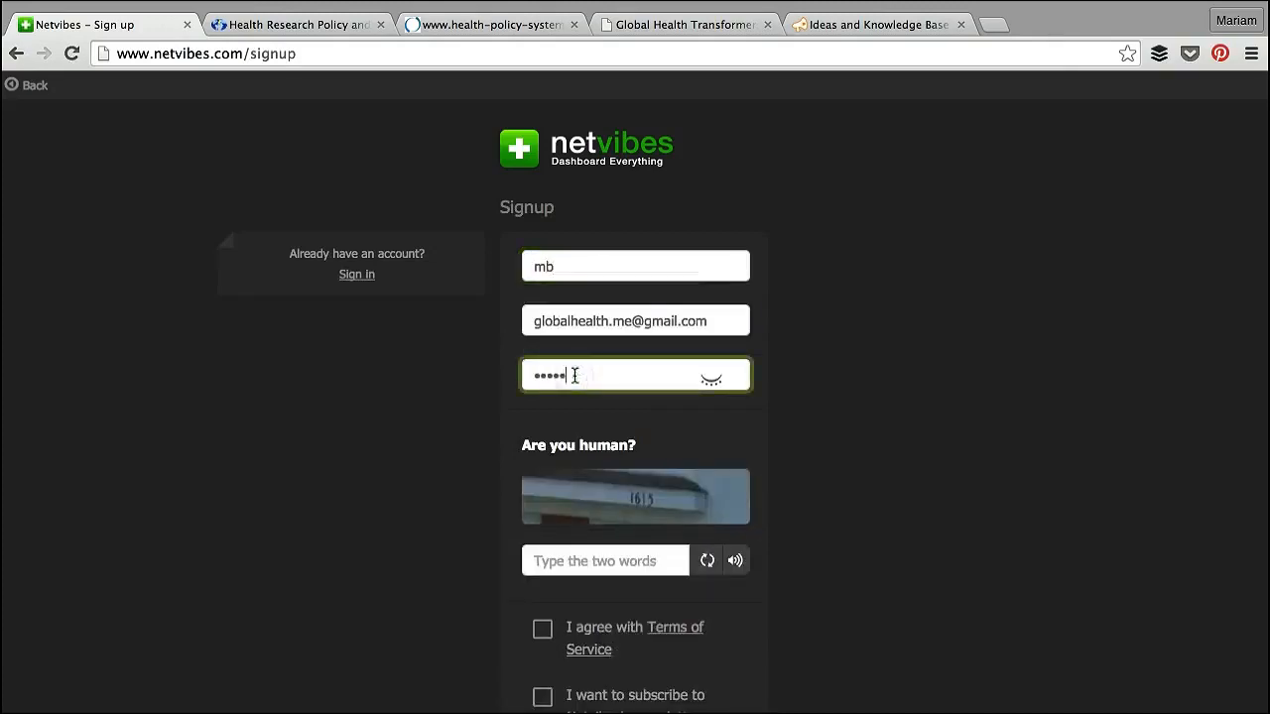
{"action": "left_click", "coordinate": [543, 630]}
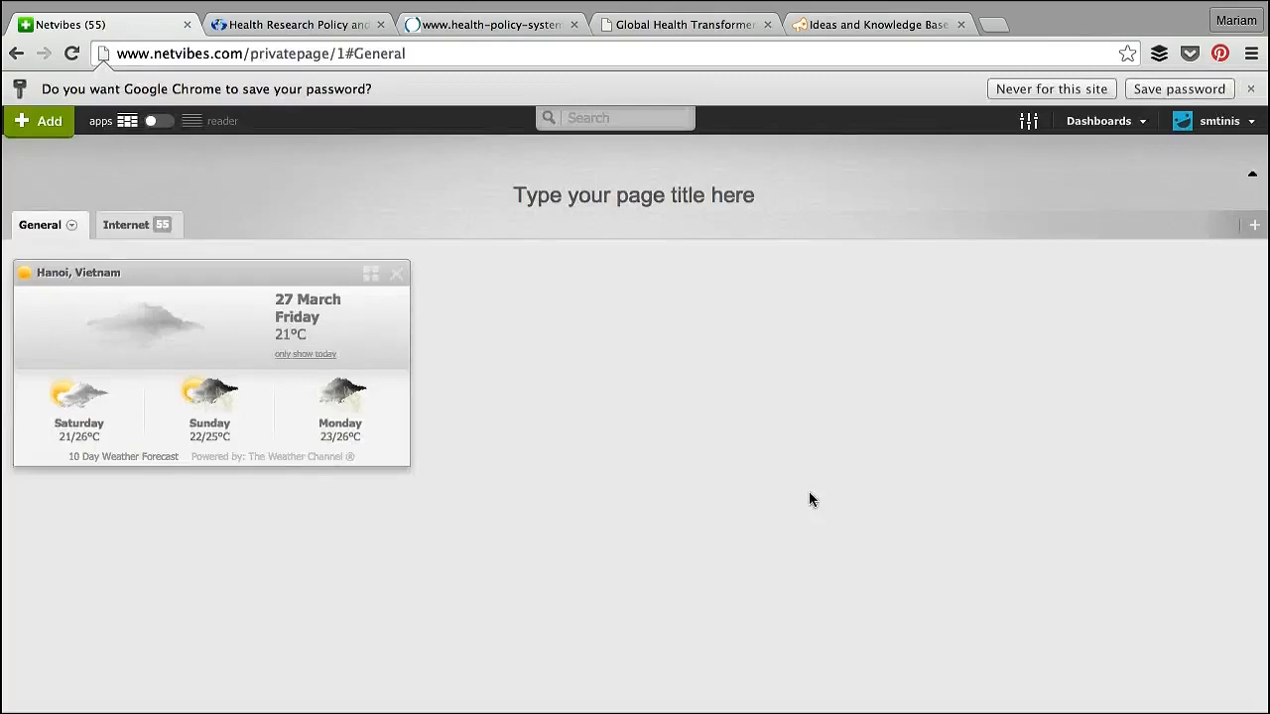
Step: Delete the Internet tab from the new dashboard
{"action": "left_click", "coordinate": [132, 228]}
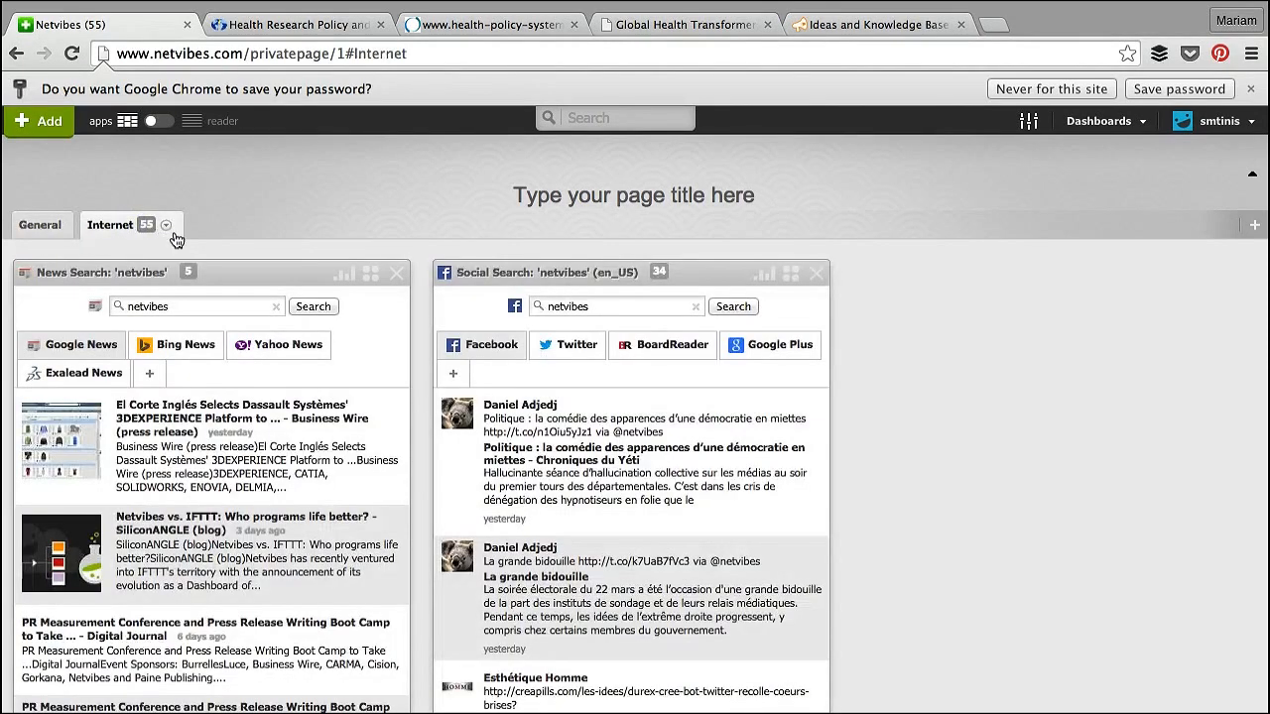
{"action": "left_click", "coordinate": [170, 227]}
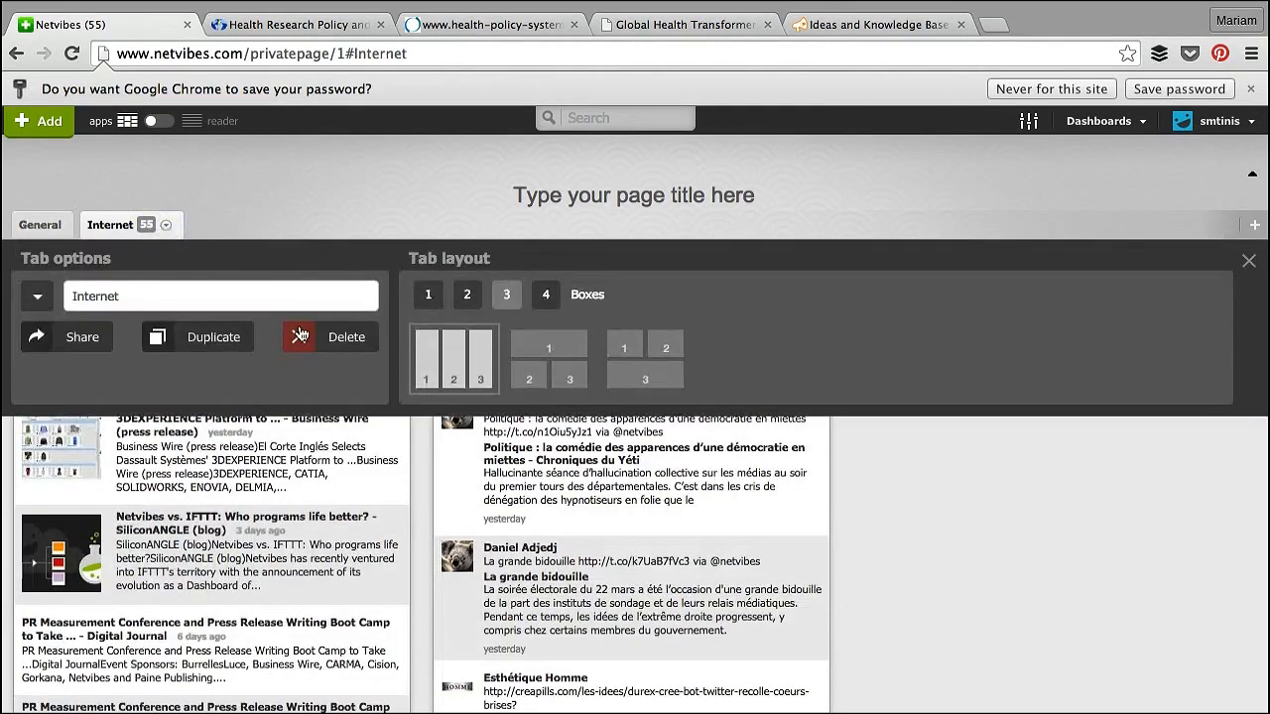
{"action": "left_click", "coordinate": [347, 339]}
{"action": "left_click", "coordinate": [479, 322]}
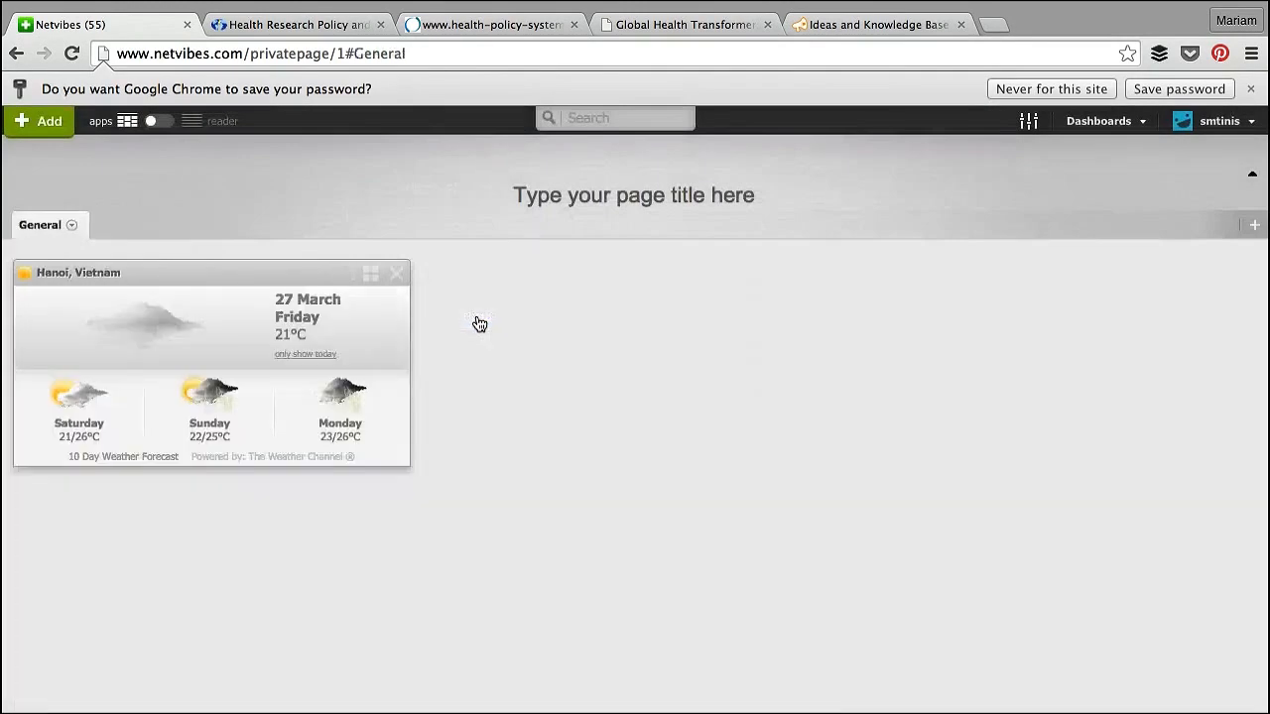
Step: Delete the Hanoi, Vietnam weather widget from the General tab
{"action": "left_click", "coordinate": [397, 275]}
{"action": "left_click", "coordinate": [413, 319]}
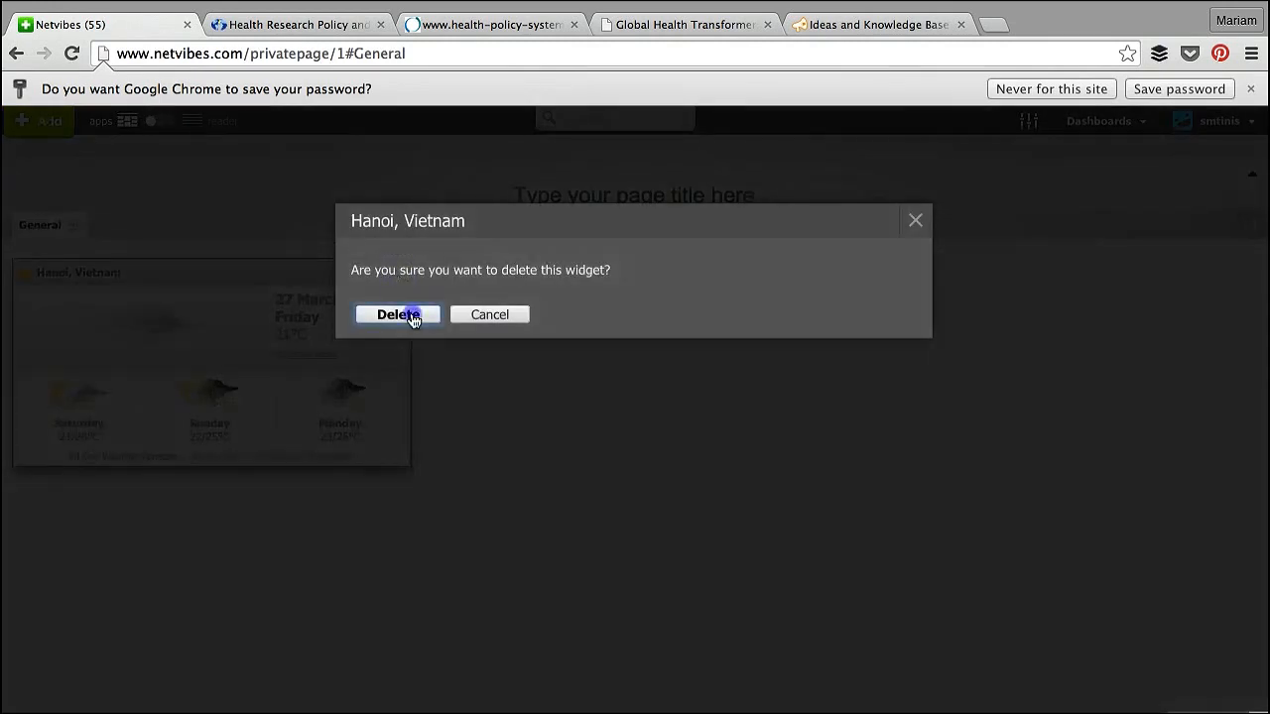
{"action": "left_click", "coordinate": [393, 327]}
Step: Rename the General tab as "Health systems research"
{"action": "left_click", "coordinate": [41, 225]}
{"action": "type", "text": "Health "}
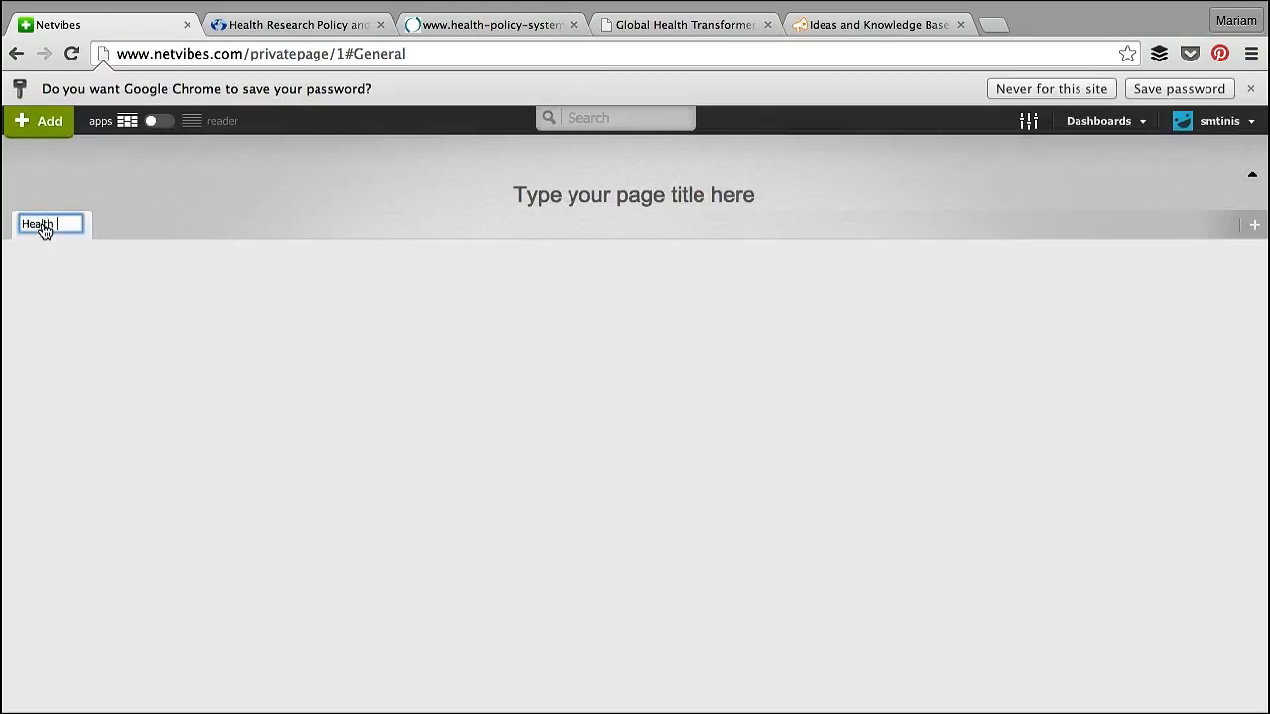
{"action": "type", "text": "systems research"}
{"action": "left_click", "coordinate": [264, 373]}
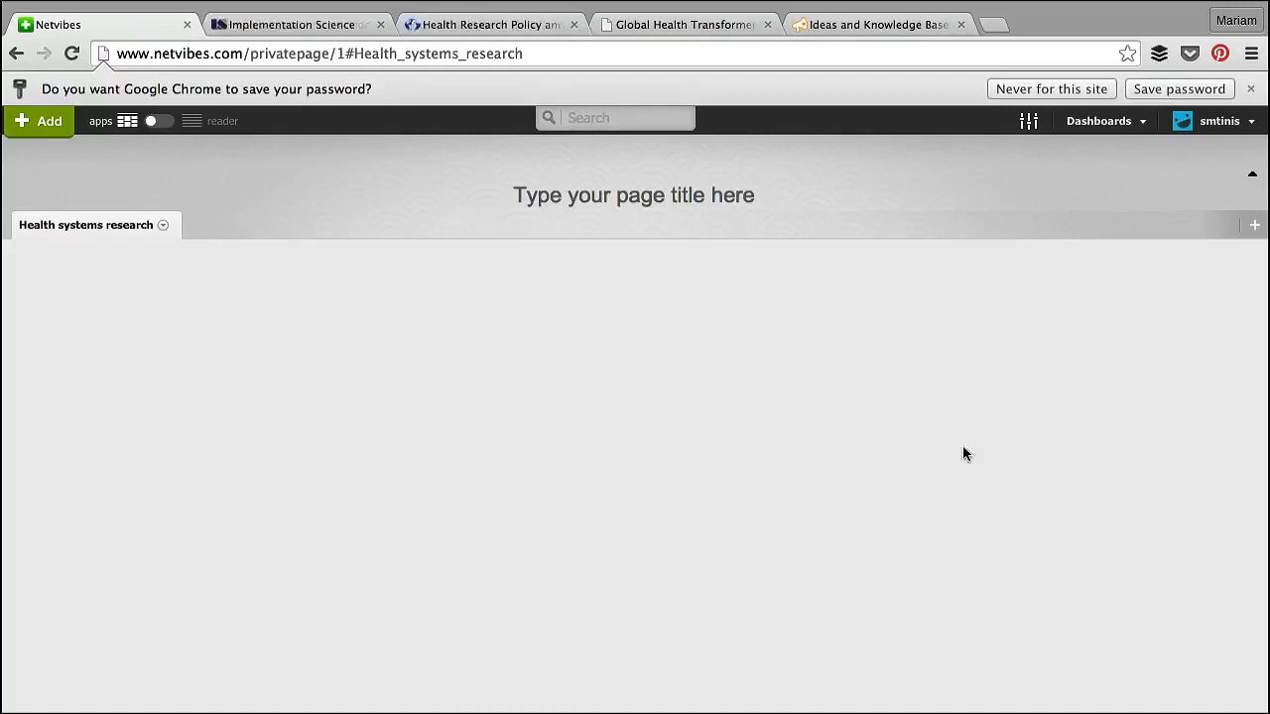
Step: Look over the Implementation Science journal's latest articles section and copy the journal's website address
{"action": "left_click", "coordinate": [309, 33]}
{"action": "scroll", "coordinate": [125, 407], "scroll_direction": "down", "scroll_amount": 4}
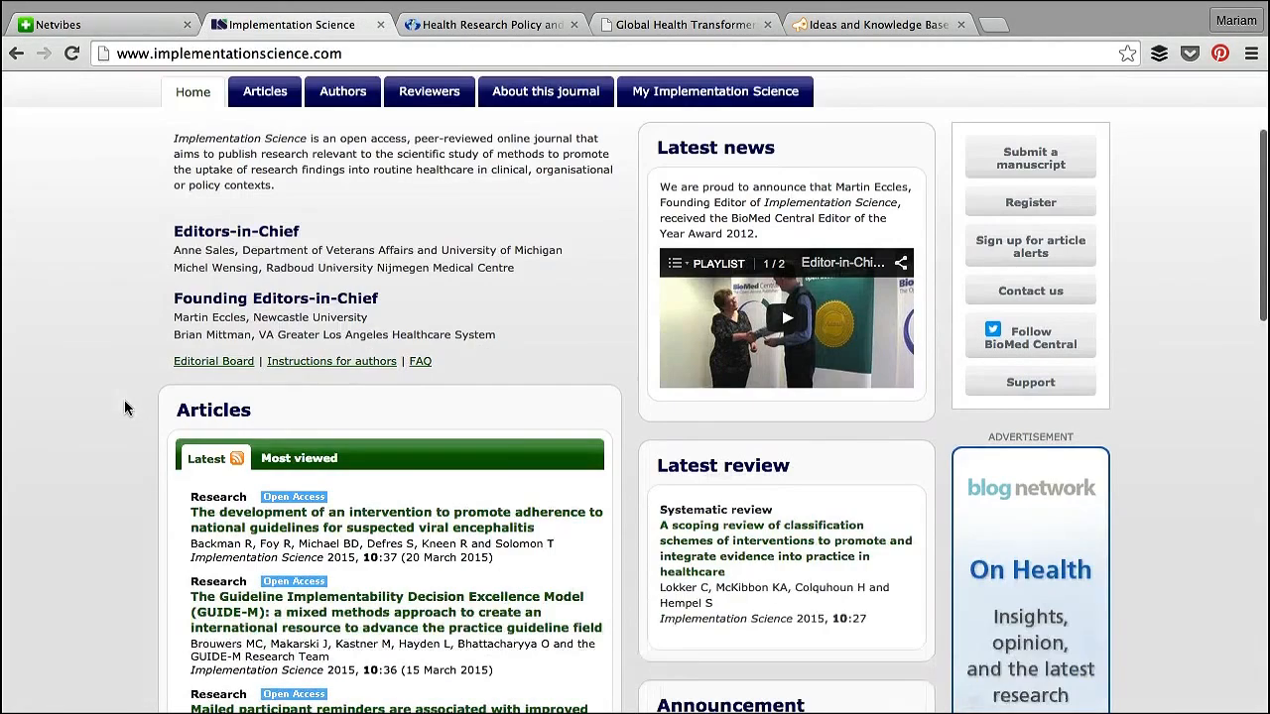
{"action": "scroll", "coordinate": [125, 407], "scroll_direction": "down", "scroll_amount": 3}
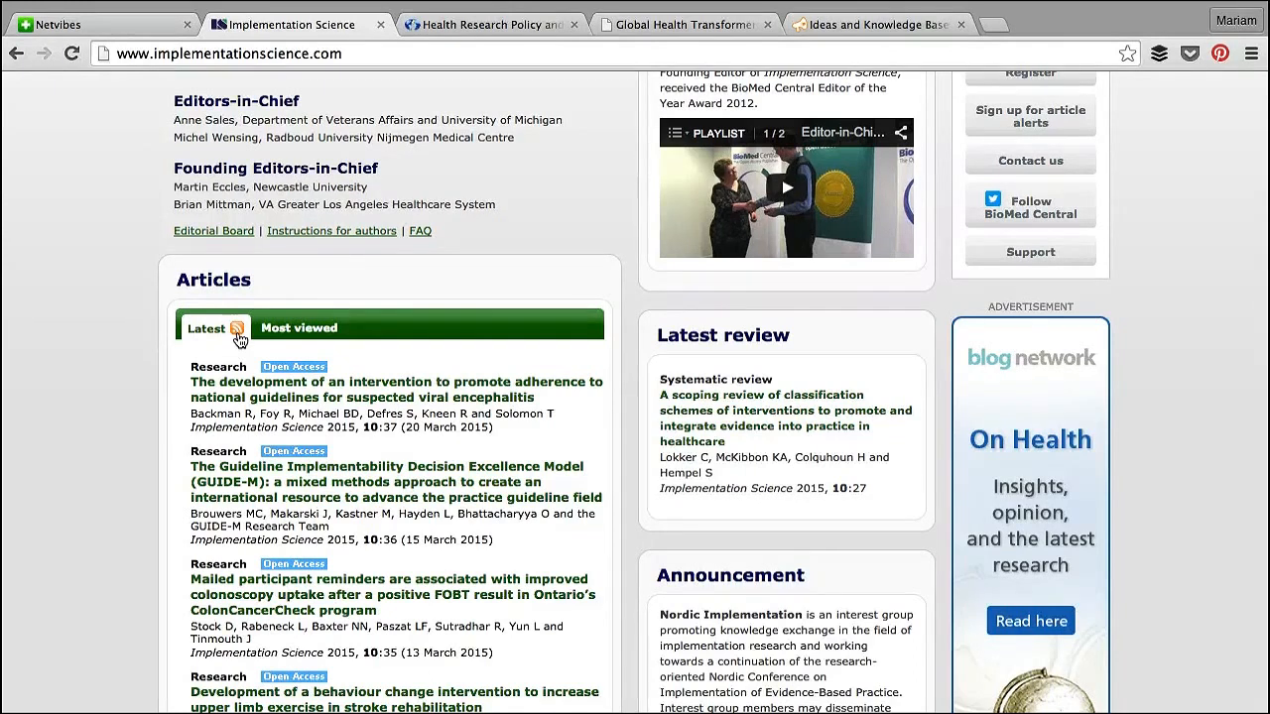
{"action": "scroll", "coordinate": [30, 191], "scroll_direction": "up", "scroll_amount": 7}
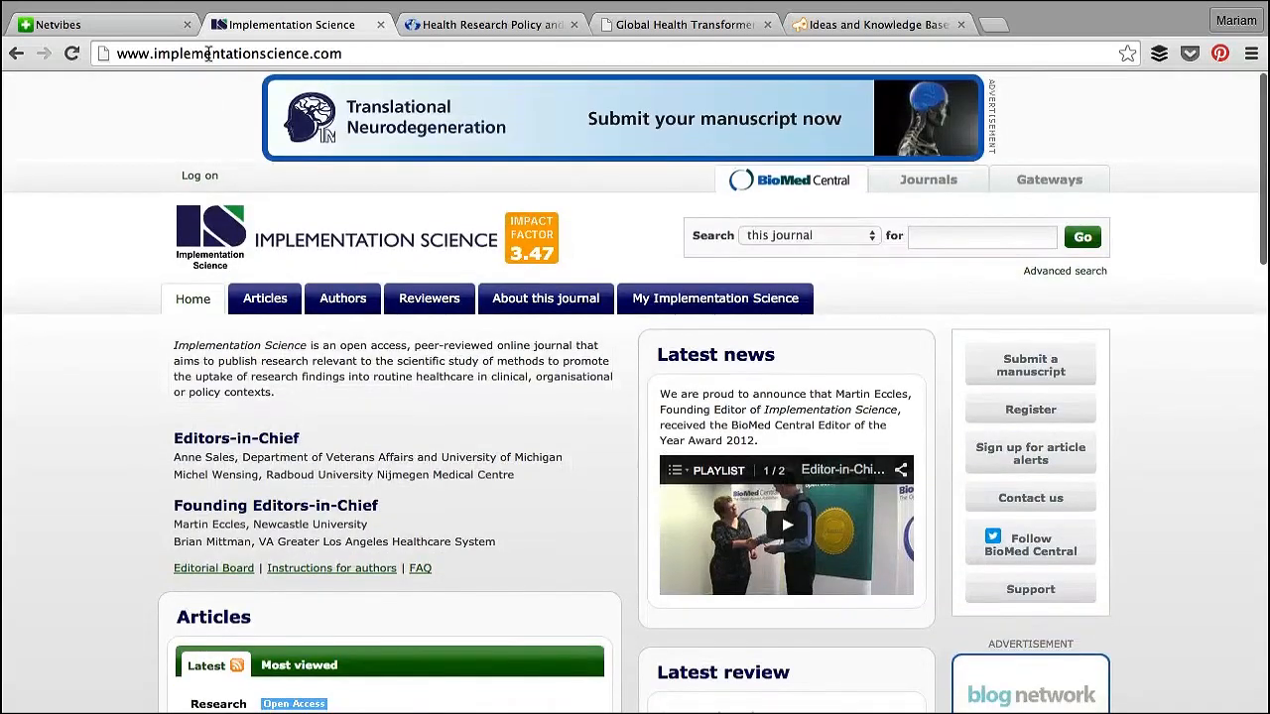
{"action": "left_click", "coordinate": [208, 54]}
{"action": "key", "text": "ctrl+c"}
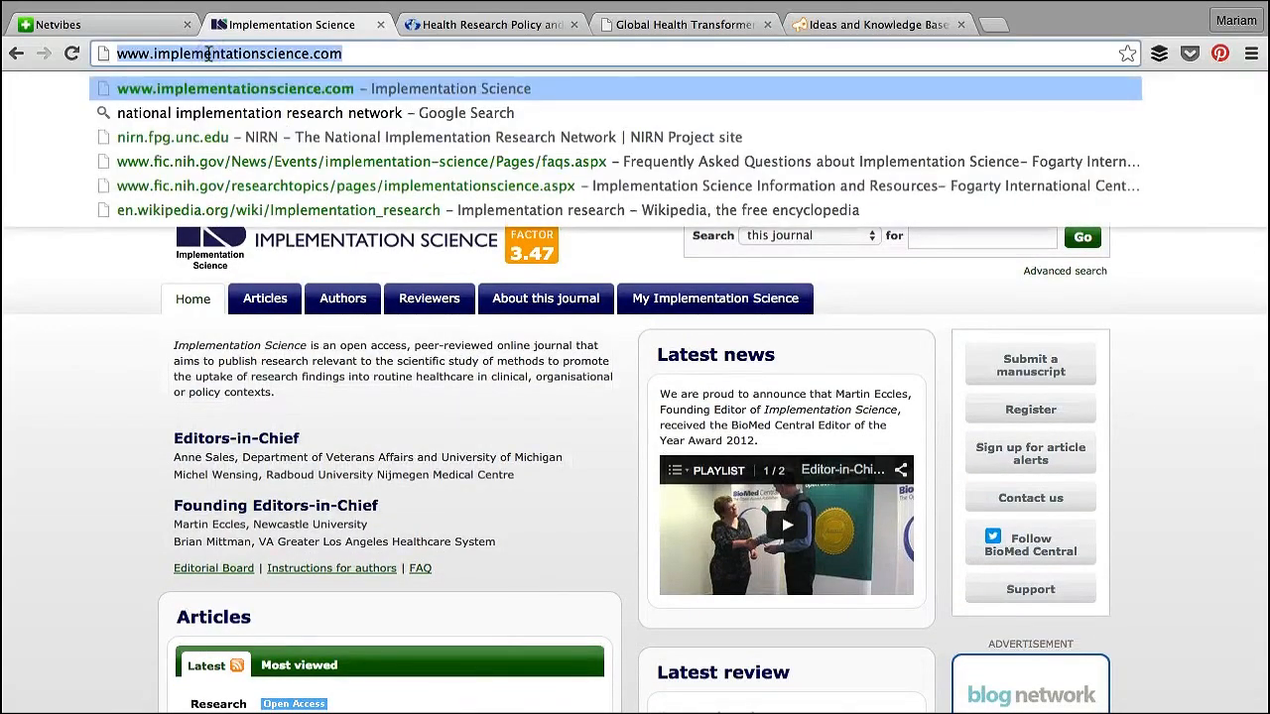
{"action": "left_click", "coordinate": [139, 25]}
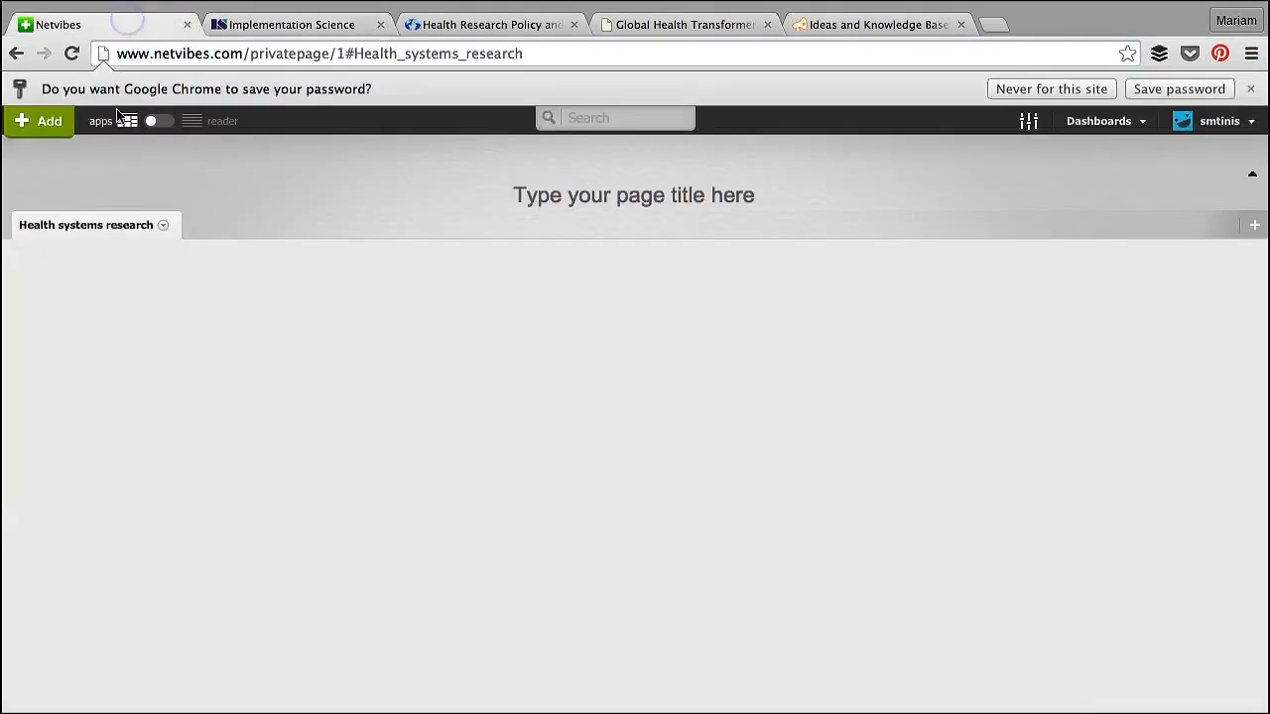
{"action": "left_click", "coordinate": [55, 129]}
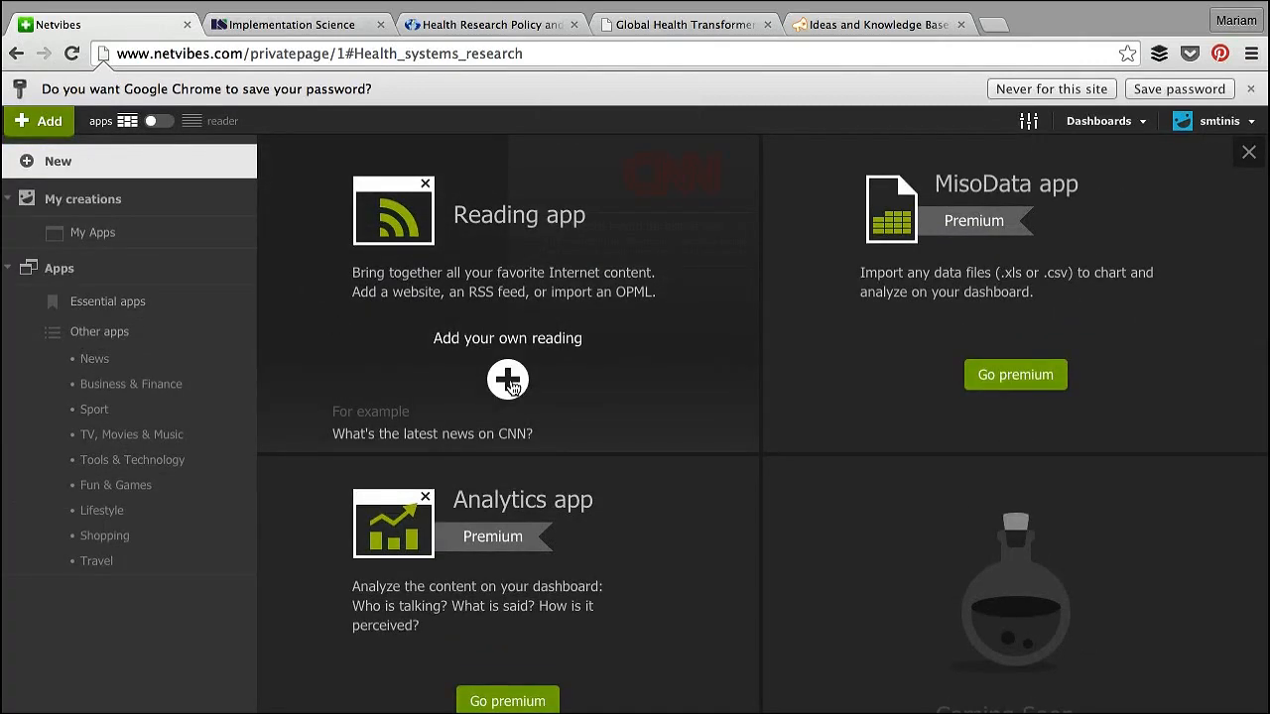
{"action": "left_click", "coordinate": [508, 382]}
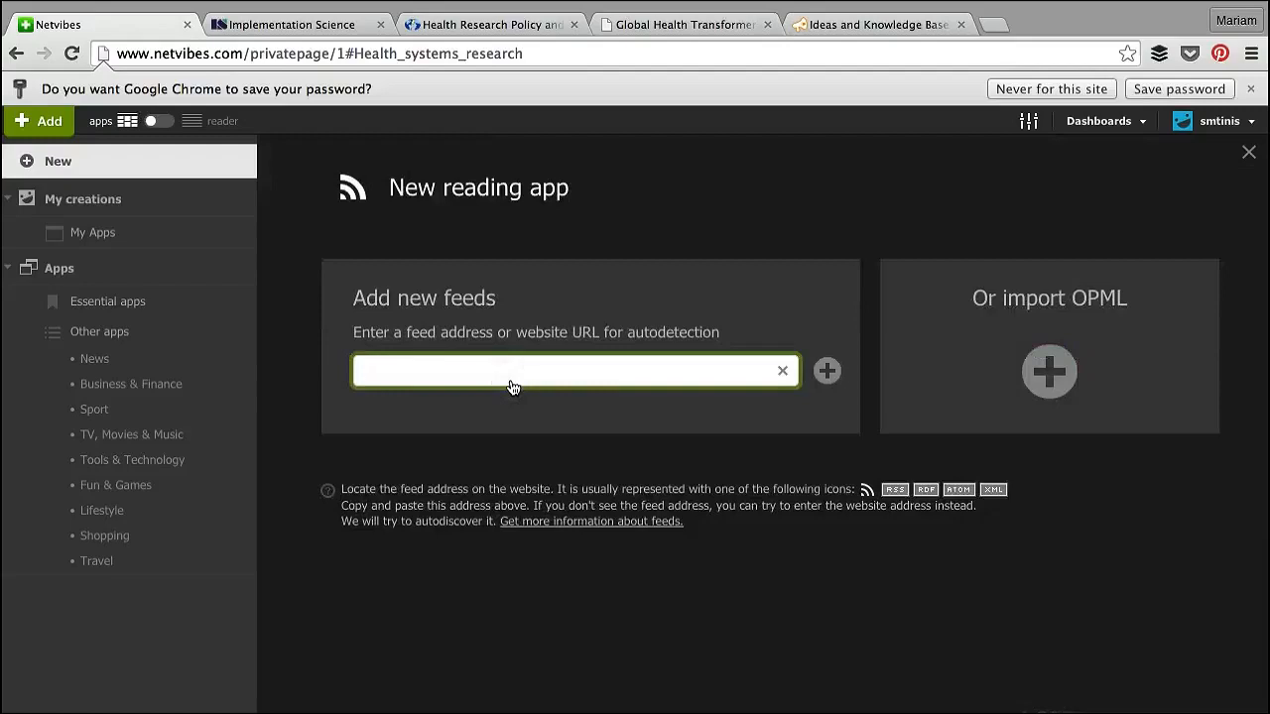
{"action": "key", "text": "ctrl+v"}
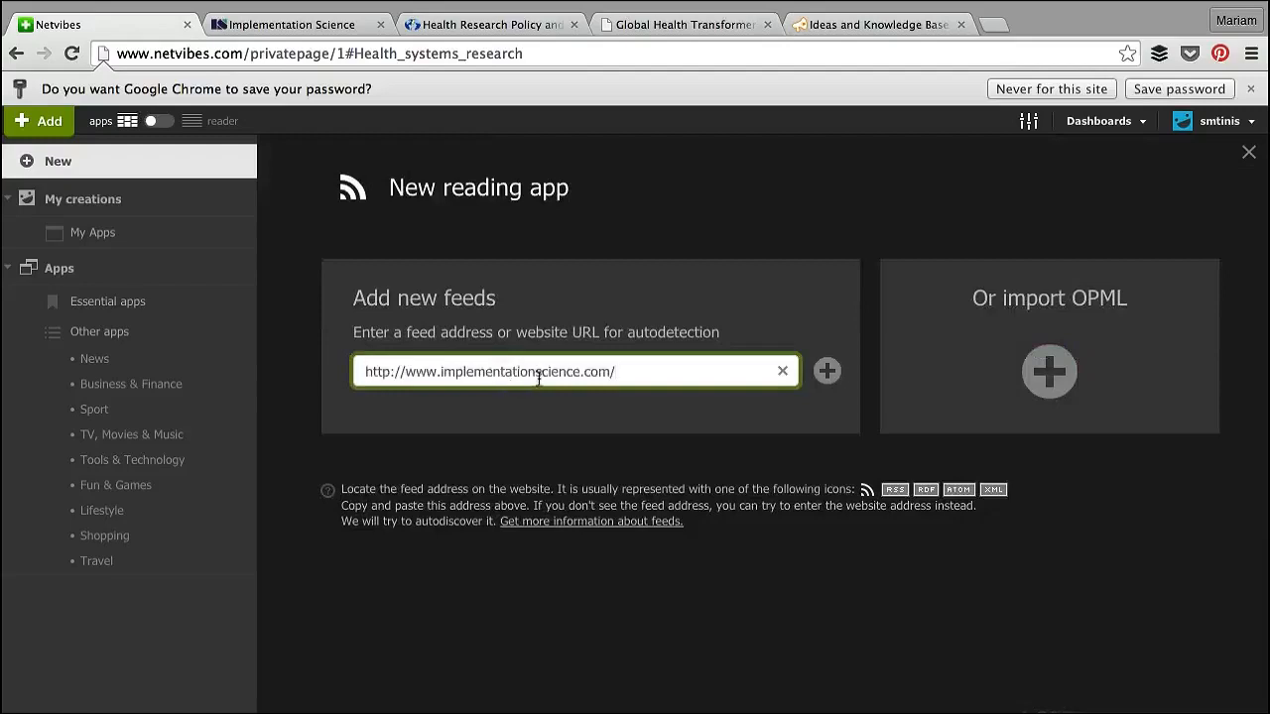
{"action": "left_click", "coordinate": [824, 377]}
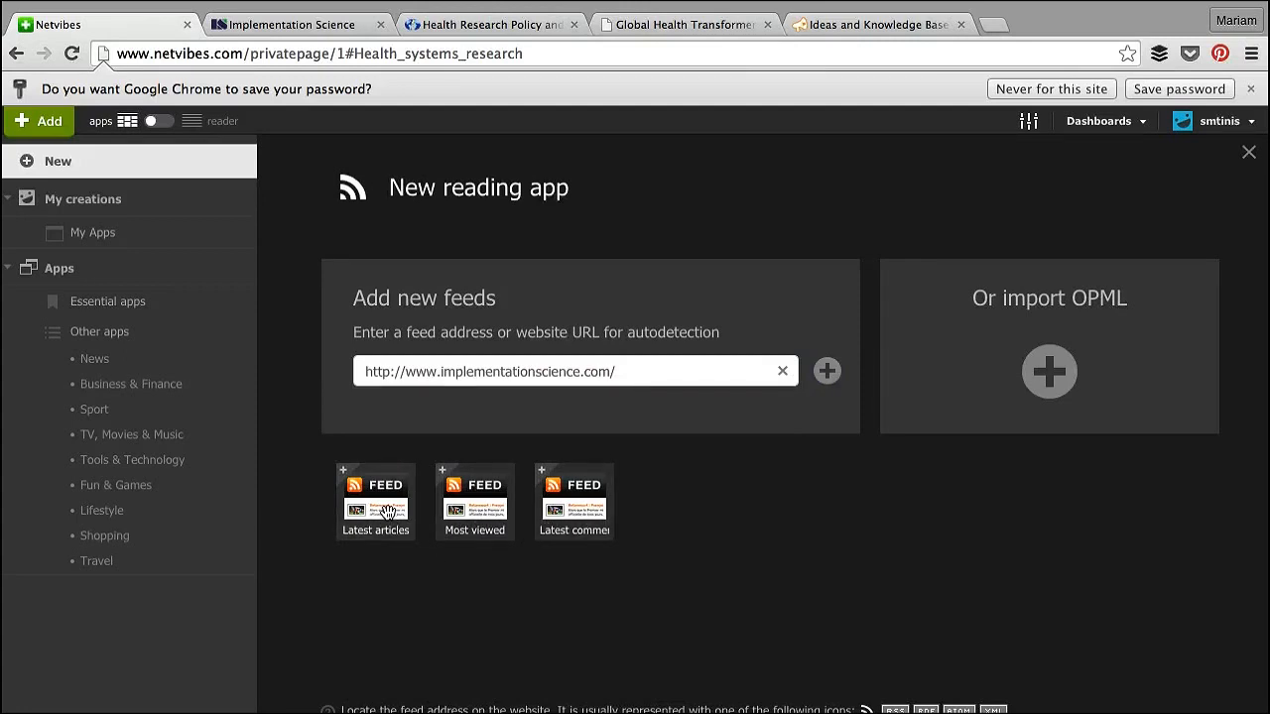
Step: Preview the Latest articles feed, title it "Imp Sci Journal" and set it to display 10 items
{"action": "left_click", "coordinate": [387, 512]}
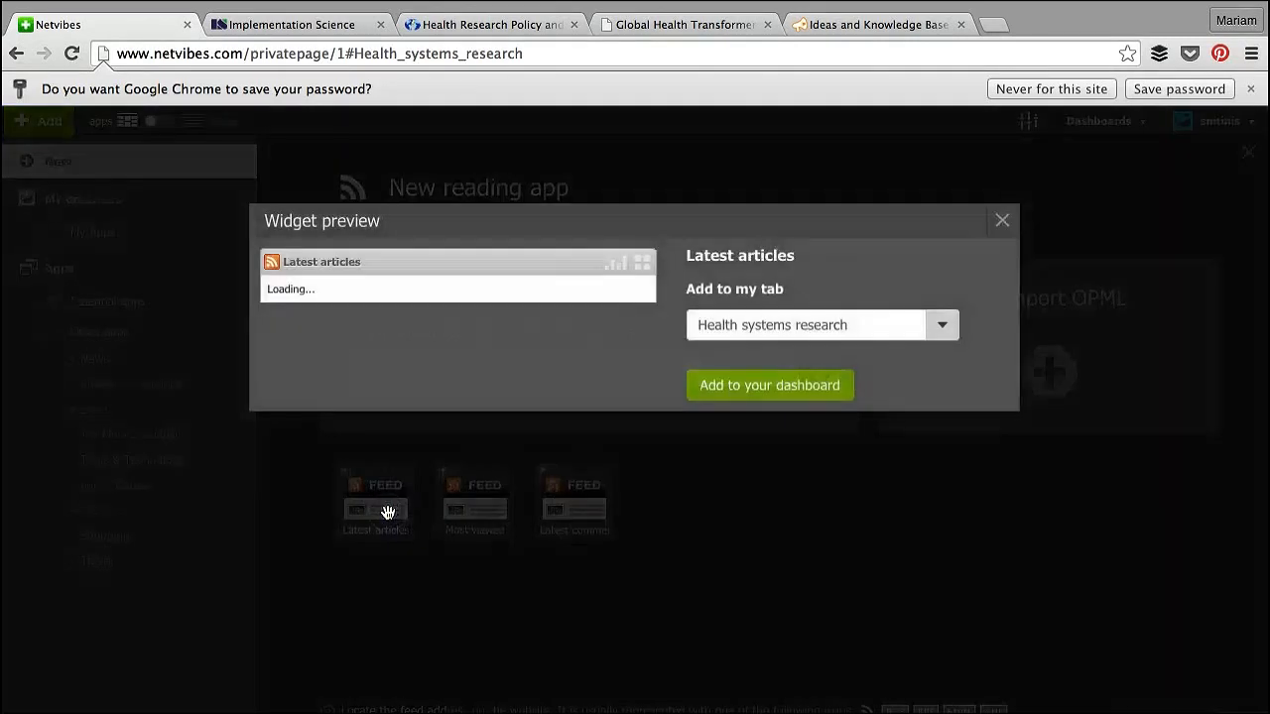
{"action": "left_click", "coordinate": [645, 267]}
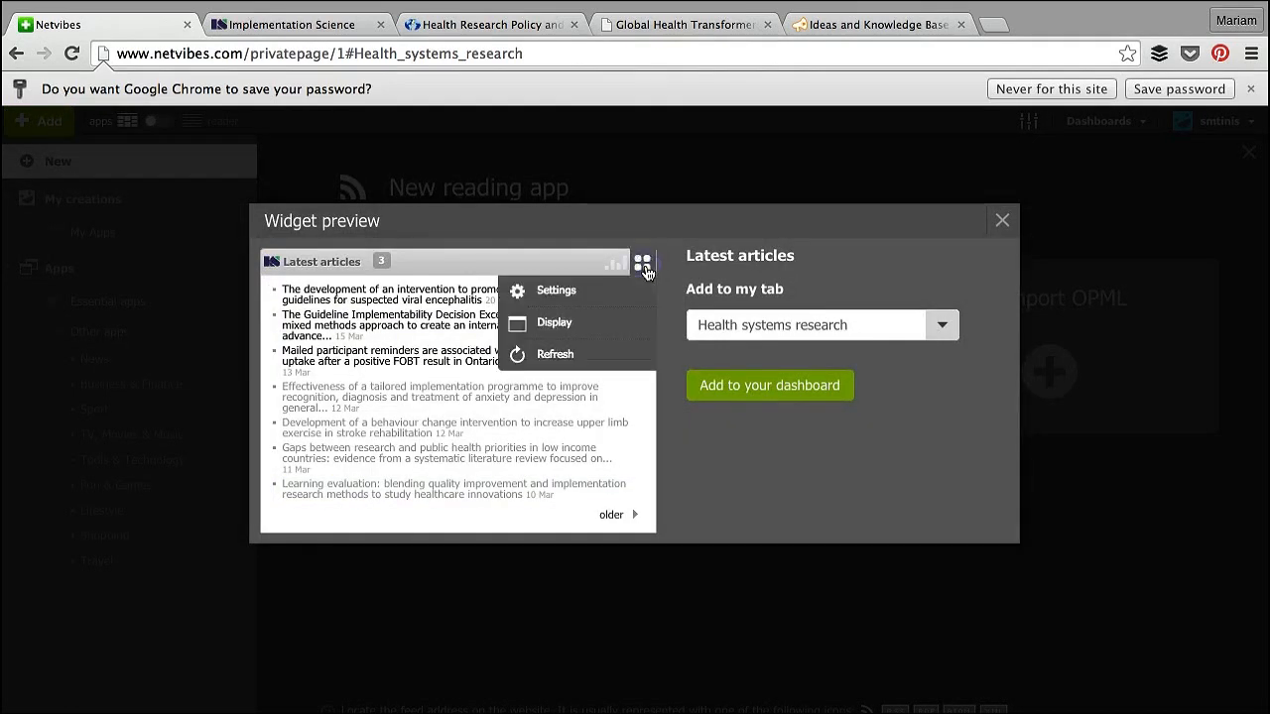
{"action": "left_click", "coordinate": [613, 288]}
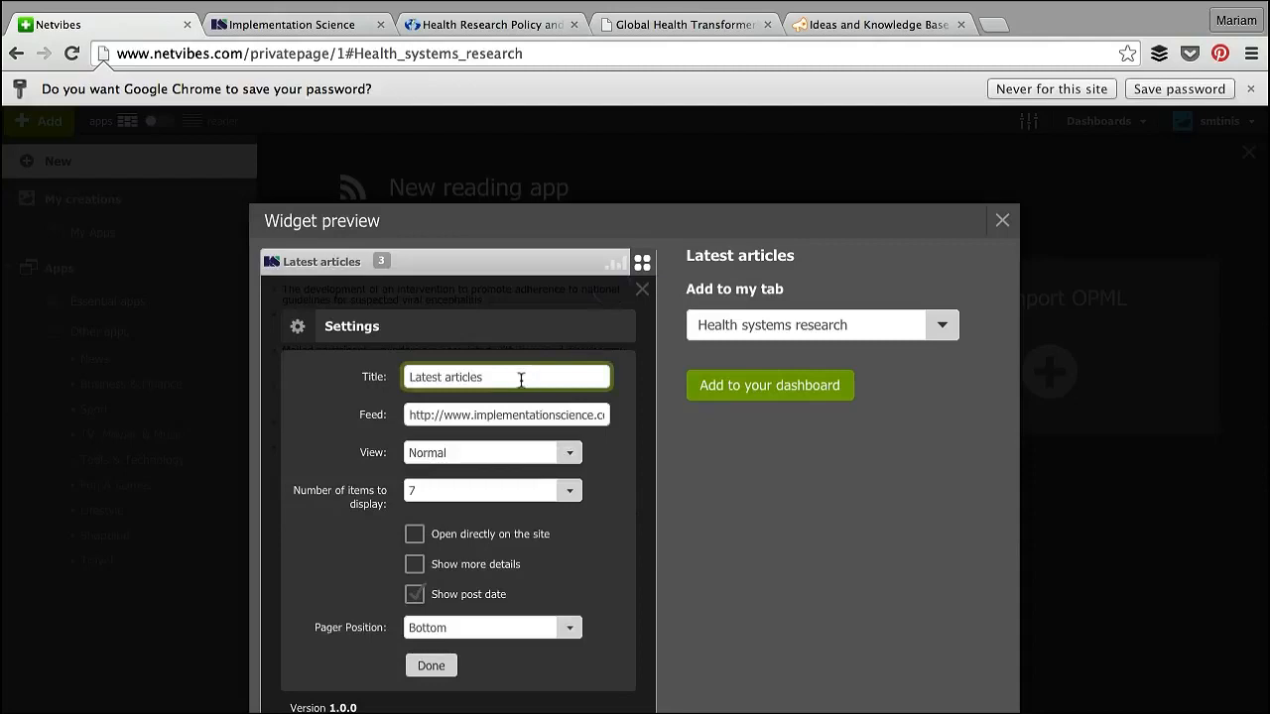
{"action": "left_click_drag", "start_coordinate": [519, 377], "coordinate": [367, 378]}
{"action": "type", "text": "Imp Sci Journal"}
{"action": "left_click", "coordinate": [572, 498]}
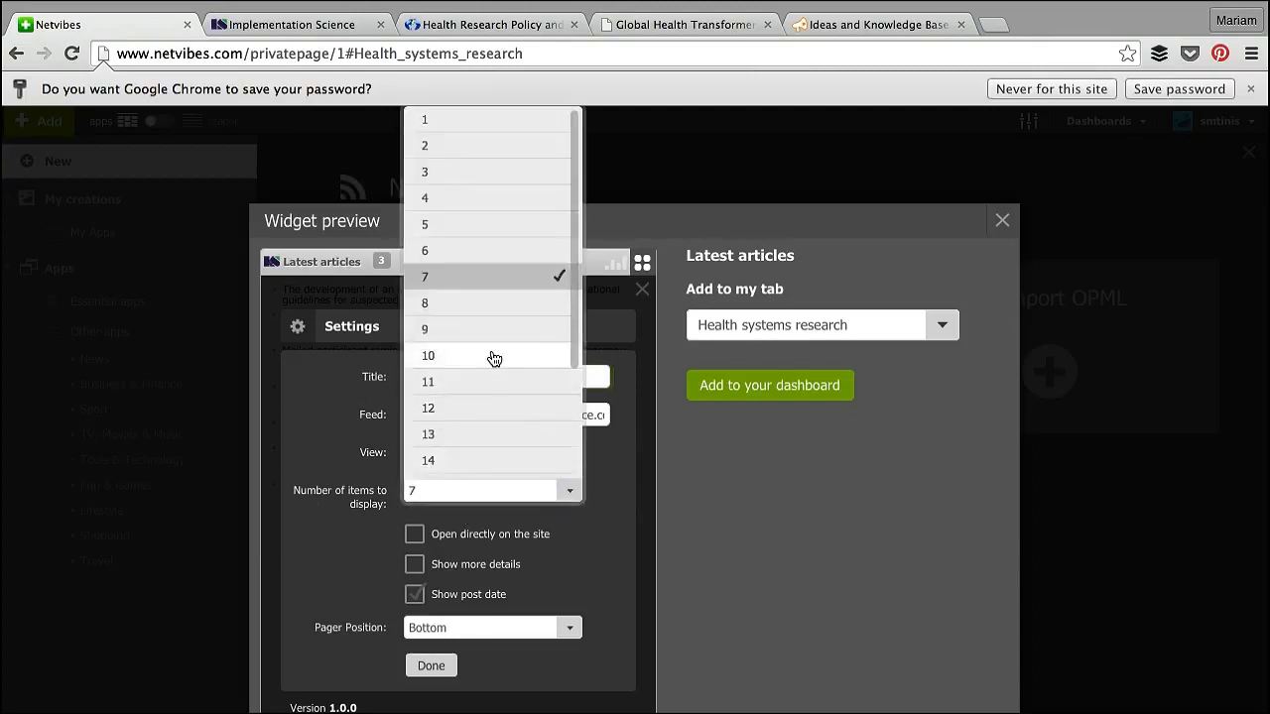
{"action": "left_click", "coordinate": [491, 358]}
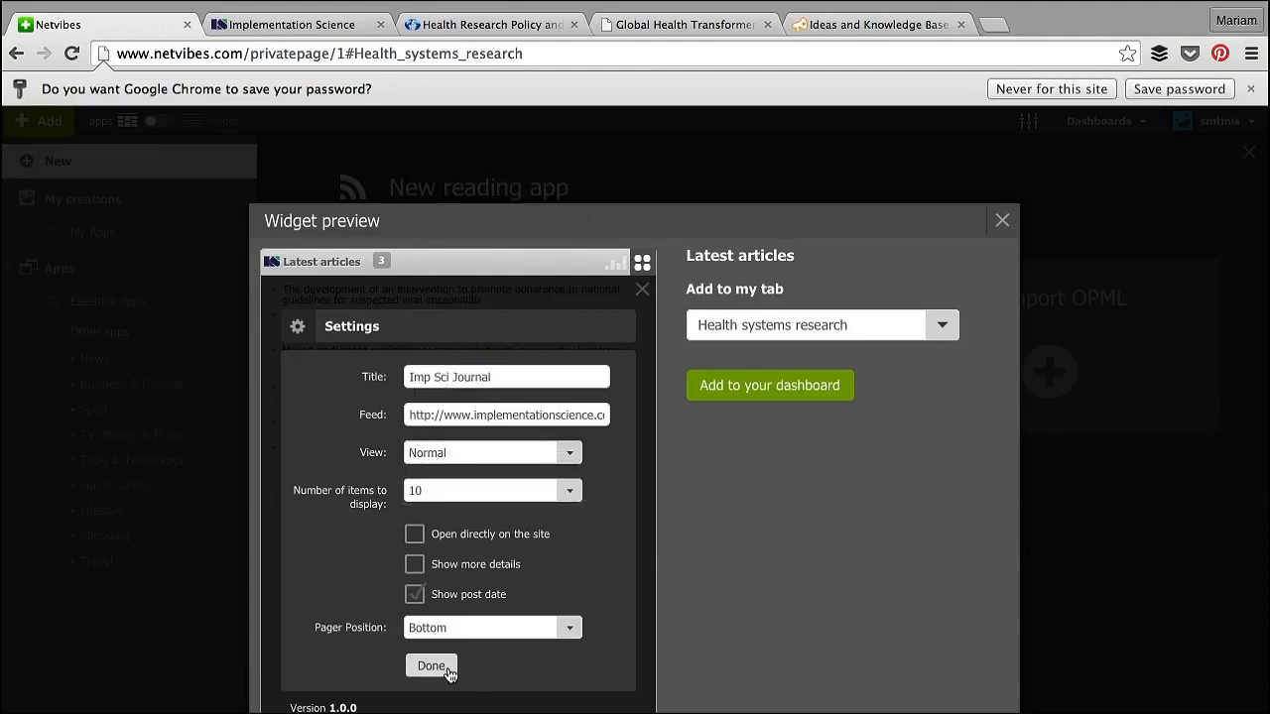
{"action": "left_click", "coordinate": [448, 670]}
Step: Add the configured feed to the Health systems research tab and move its widget to the first column
{"action": "left_click", "coordinate": [740, 395]}
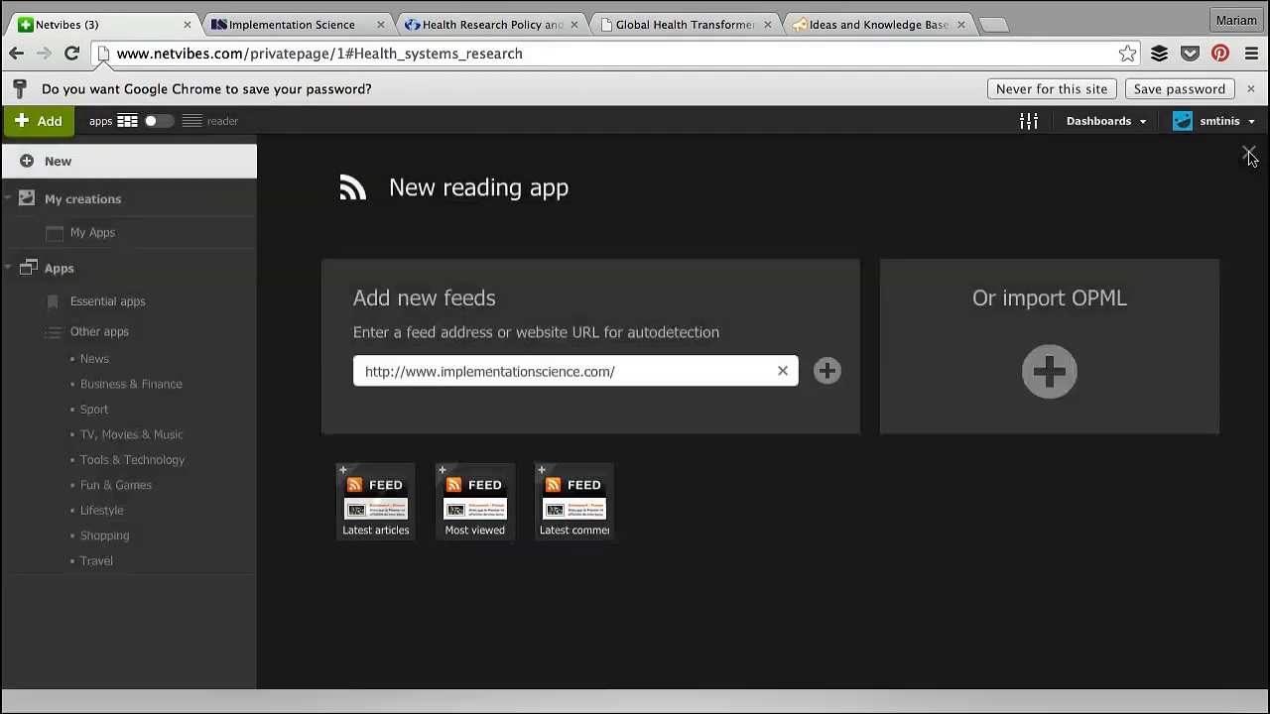
{"action": "left_click", "coordinate": [1249, 156]}
{"action": "left_click_drag", "start_coordinate": [696, 268], "coordinate": [165, 282]}
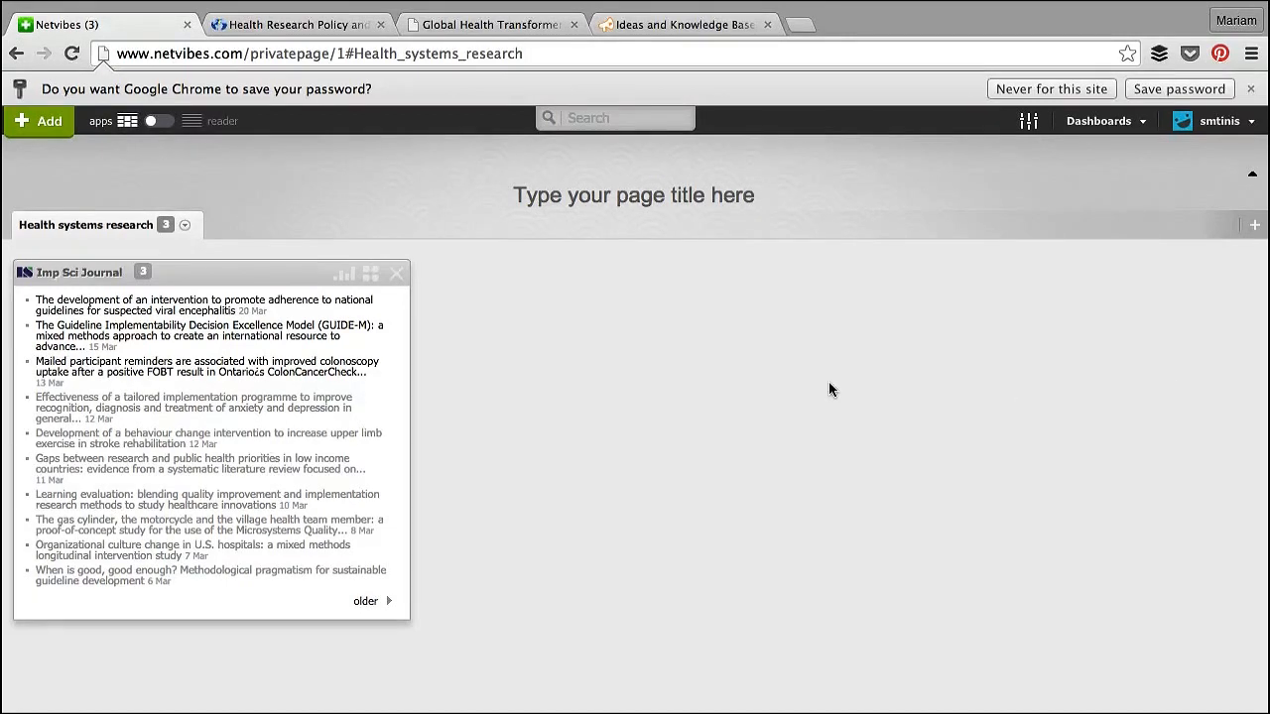
Step: Open the RSS feed of the latest articles on the Health Research Policy and Systems journal website and copy its address
{"action": "left_click", "coordinate": [282, 25]}
{"action": "scroll", "coordinate": [94, 378], "scroll_direction": "down", "scroll_amount": 2}
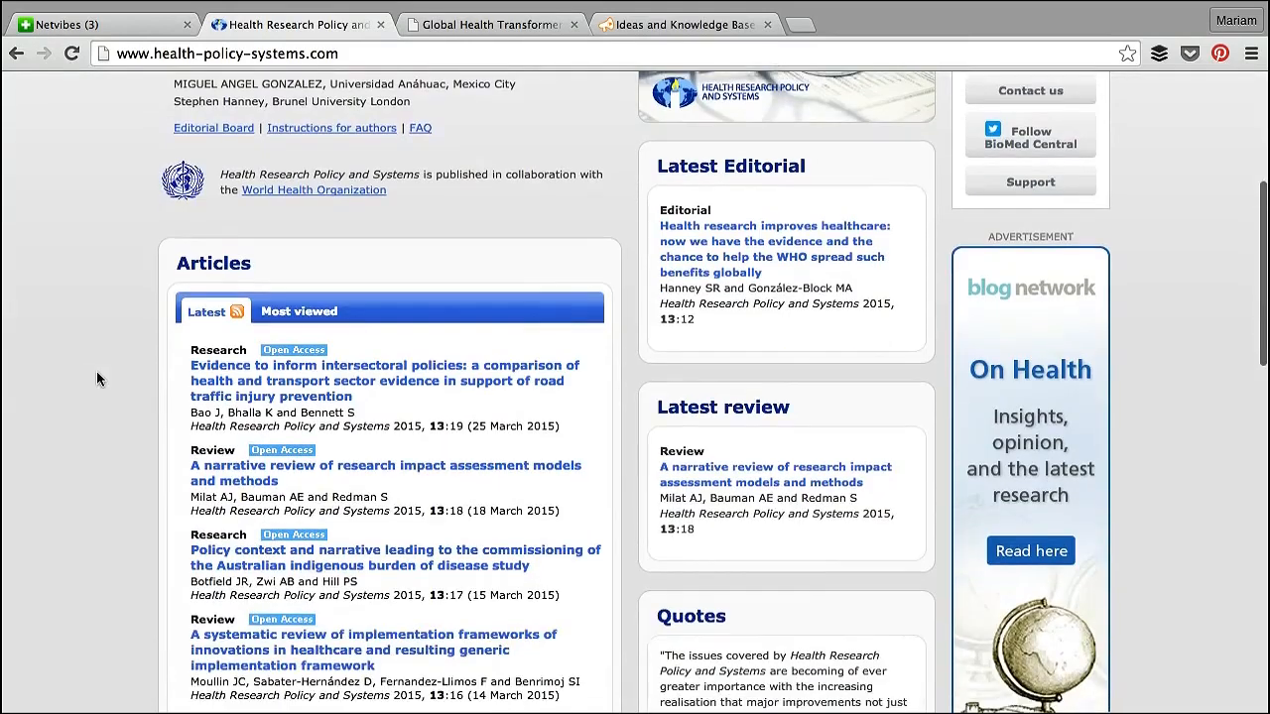
{"action": "left_click", "coordinate": [239, 318]}
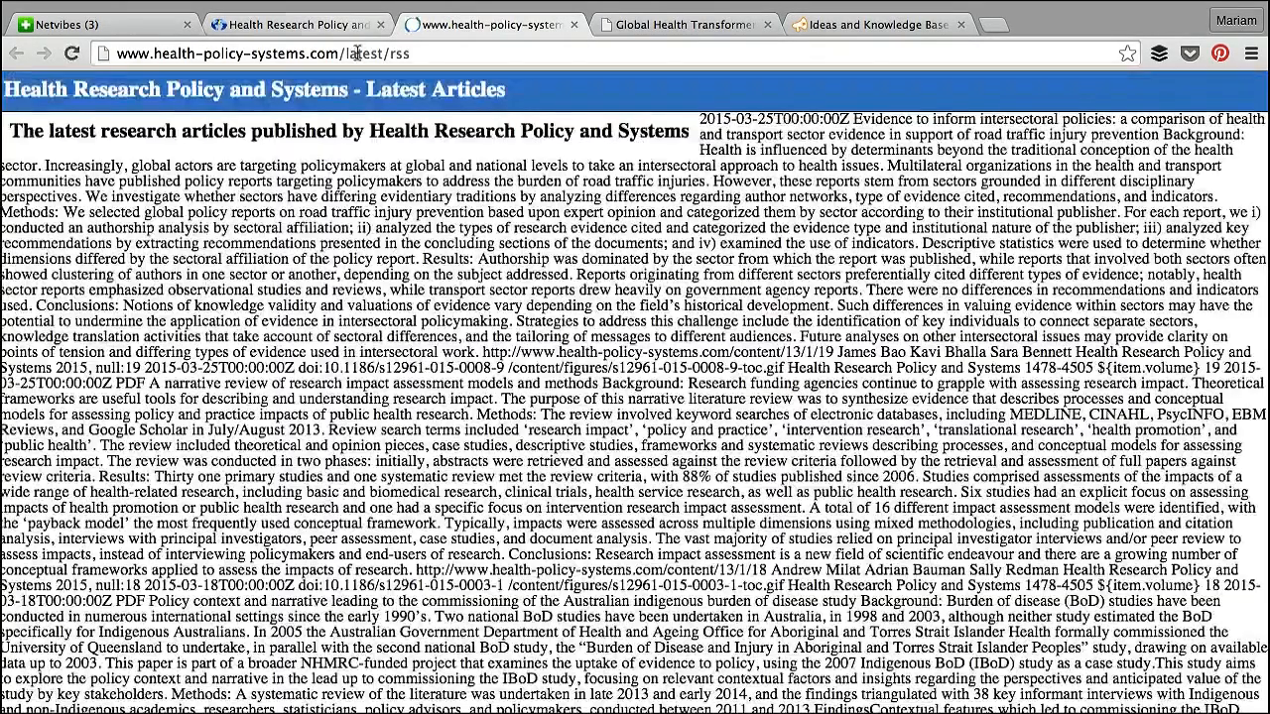
{"action": "left_click", "coordinate": [358, 54]}
{"action": "key", "text": "super+c"}
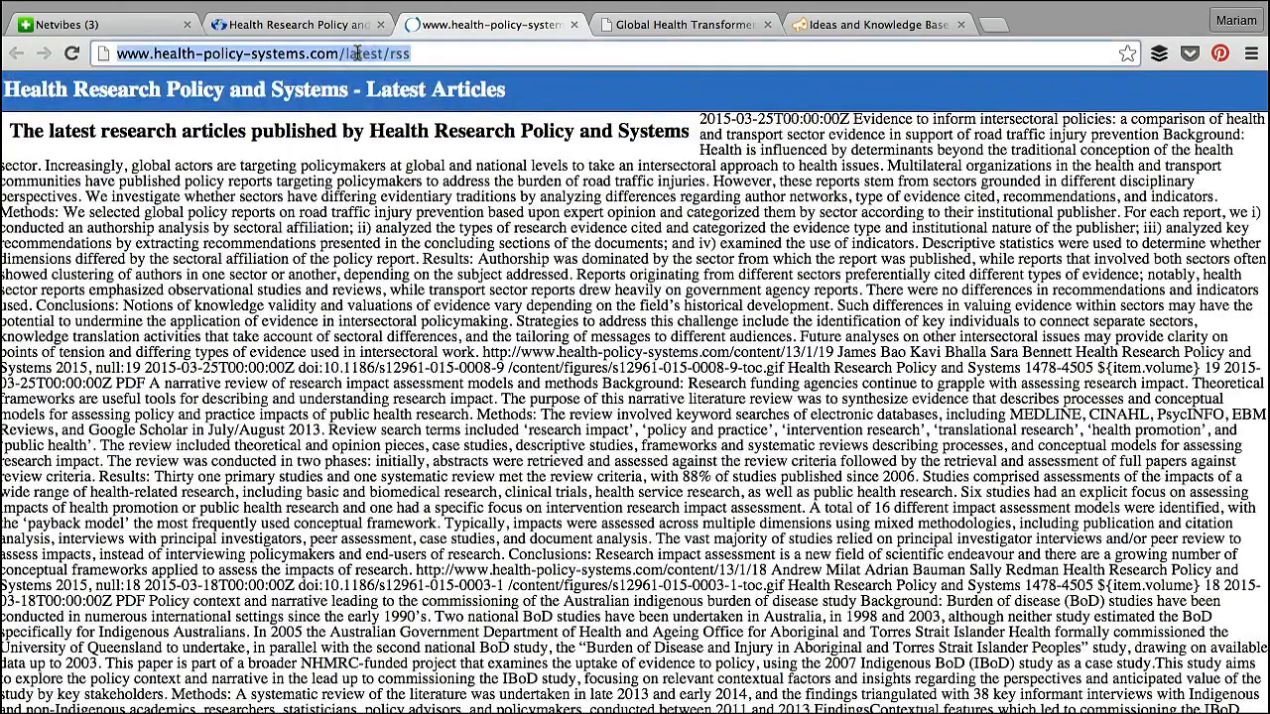
{"action": "left_click", "coordinate": [112, 24]}
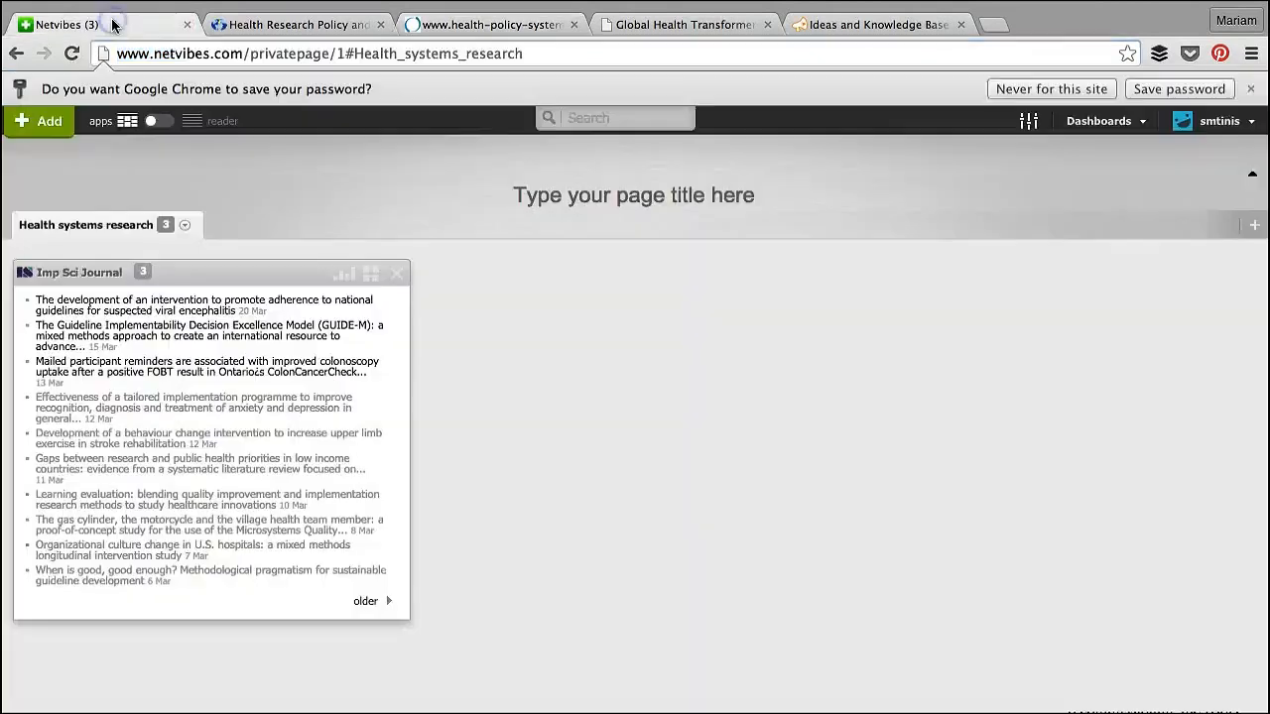
{"action": "left_click", "coordinate": [55, 124]}
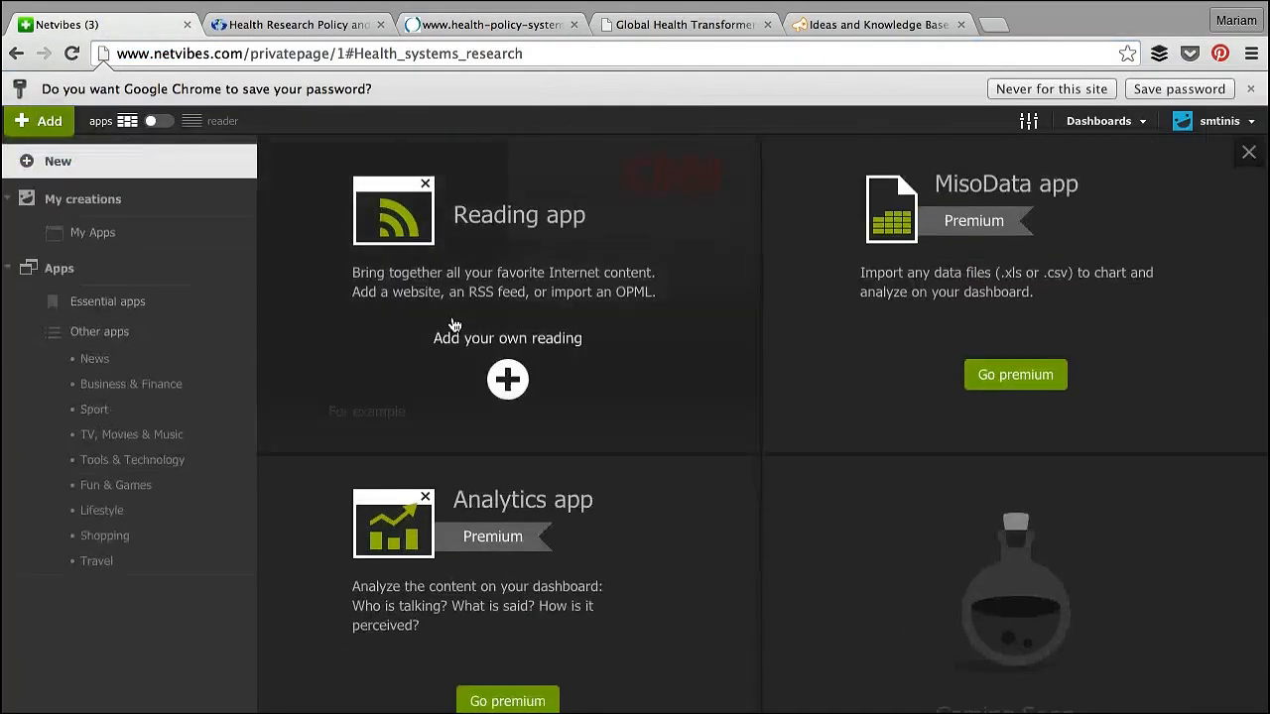
{"action": "left_click", "coordinate": [505, 373]}
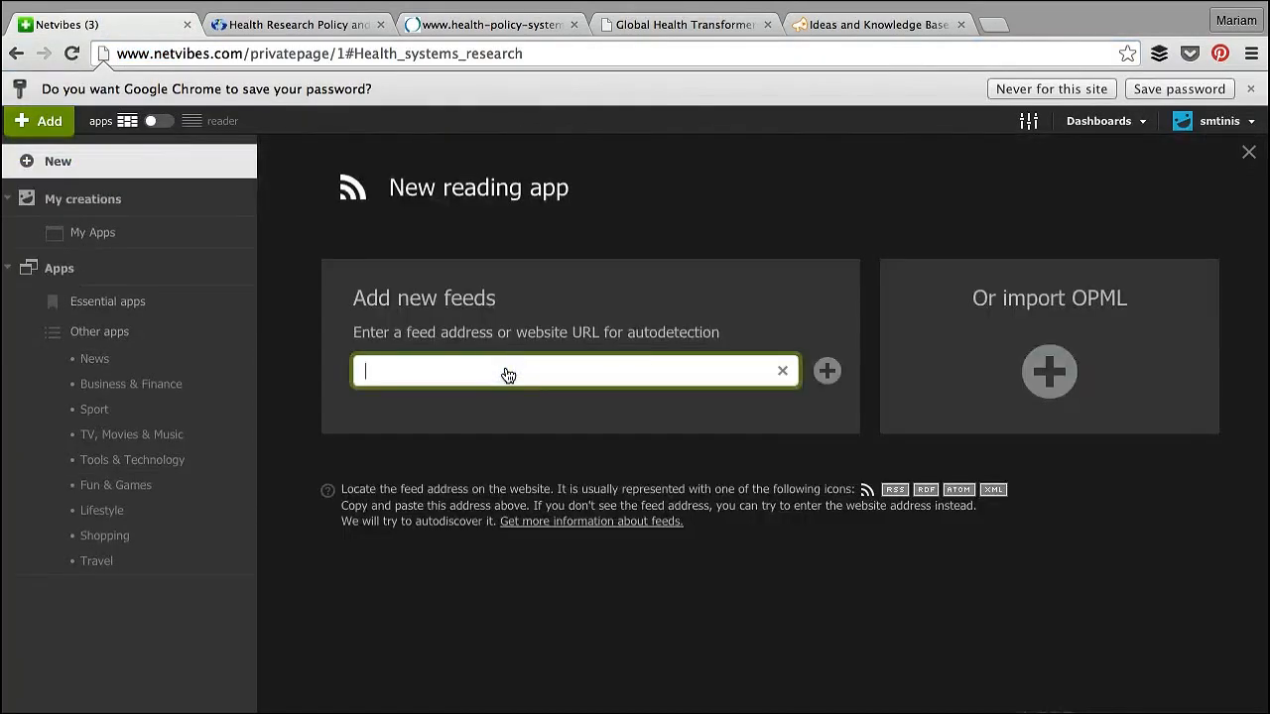
{"action": "key", "text": "super+v"}
{"action": "left_click", "coordinate": [828, 371]}
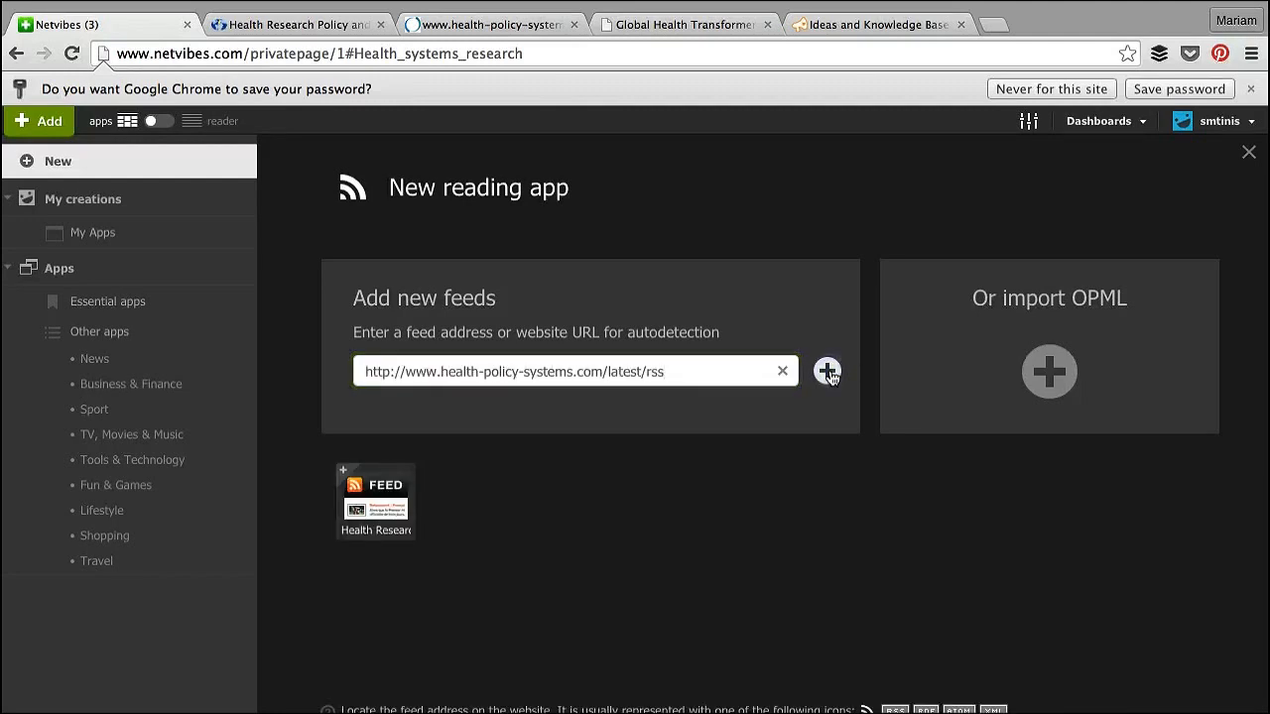
Step: Place the detected Health Research Policy and Systems feed in the dashboard's second column and return to the dashboard
{"action": "left_click", "coordinate": [390, 477]}
{"action": "left_click_drag", "start_coordinate": [390, 476], "coordinate": [536, 397]}
{"action": "left_click", "coordinate": [1250, 154]}
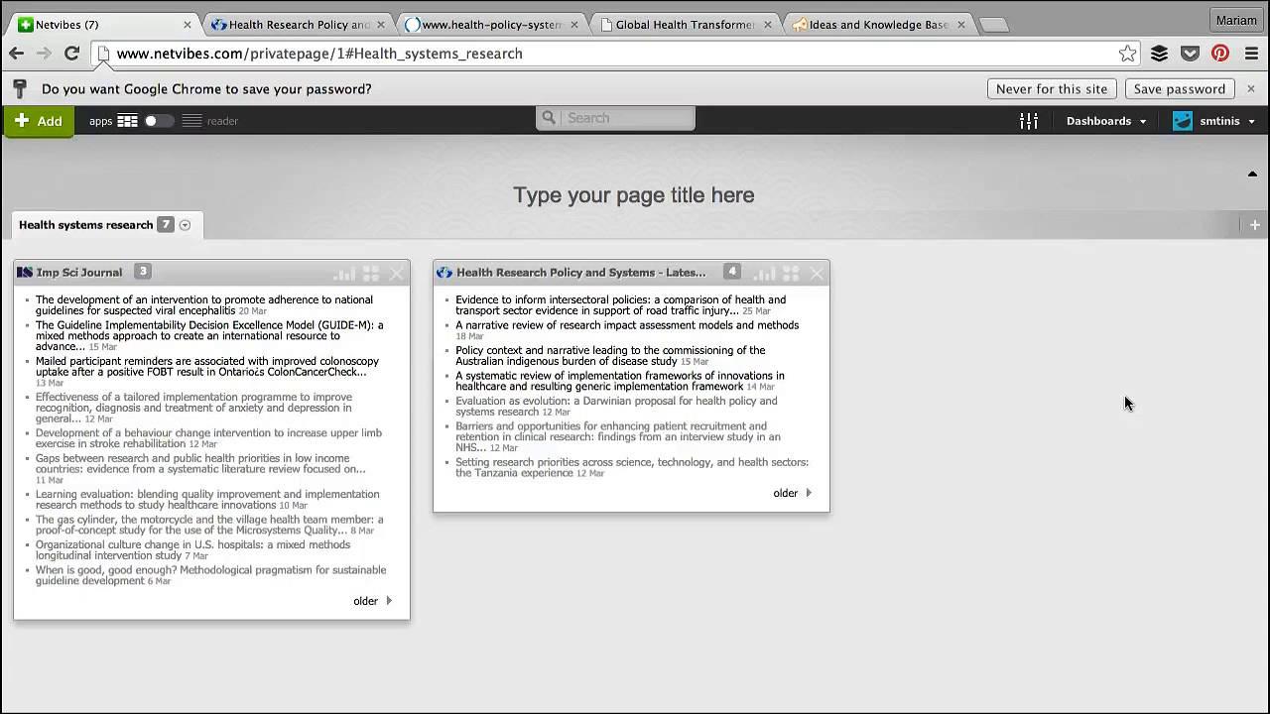
Step: Title the dashboard page "HSG"
{"action": "left_click", "coordinate": [602, 194]}
{"action": "type", "text": "HSG"}
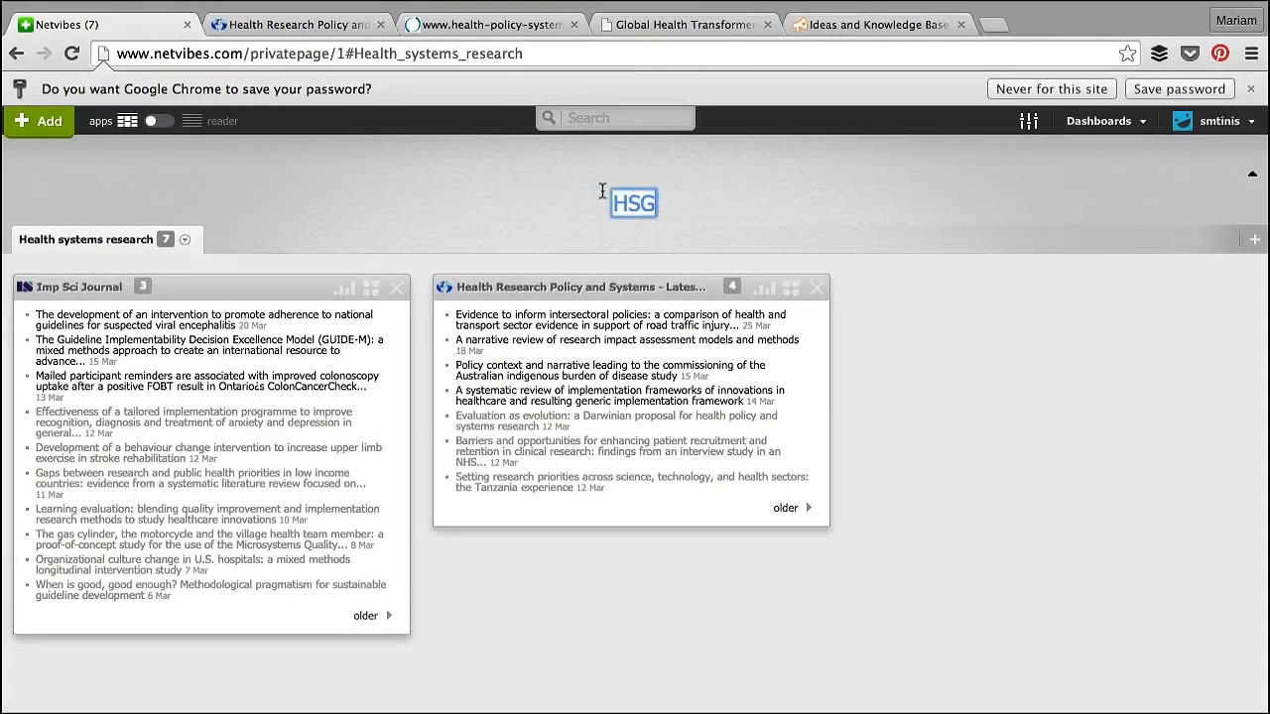
{"action": "left_click", "coordinate": [818, 212]}
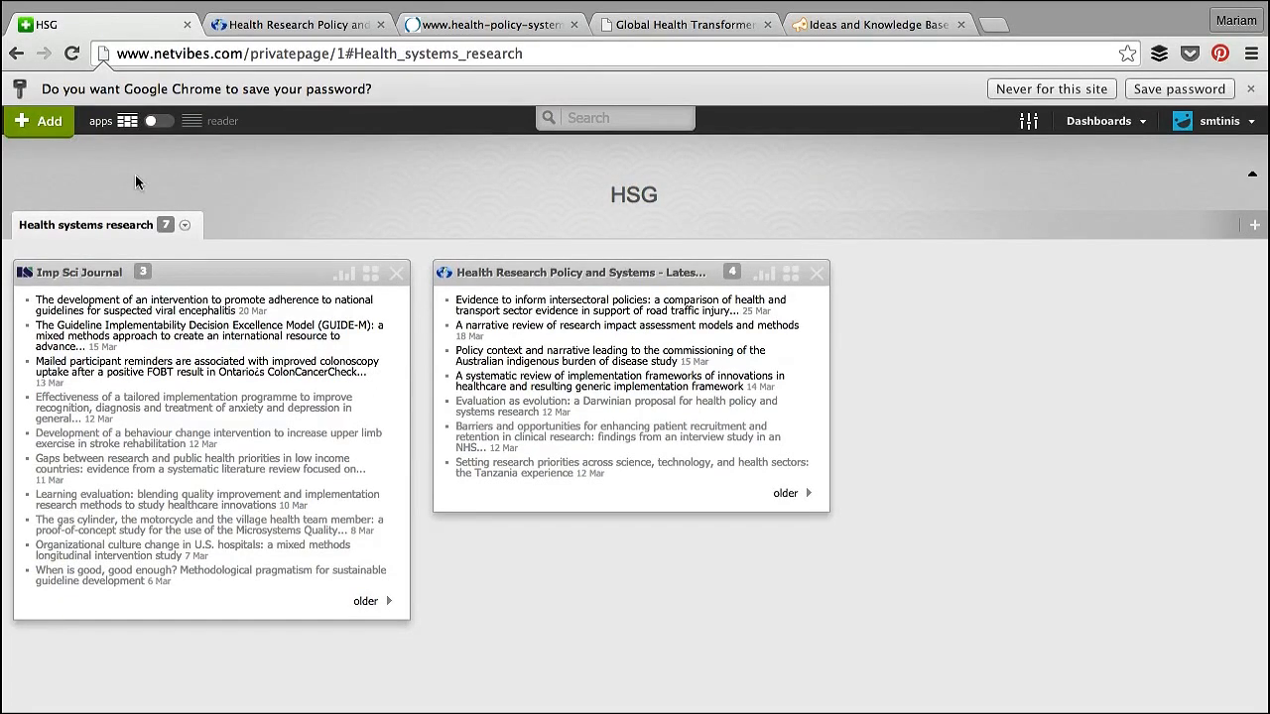
Step: Preview the Google News Search widget from the essential apps and search it for "health systems research"
{"action": "left_click", "coordinate": [42, 133]}
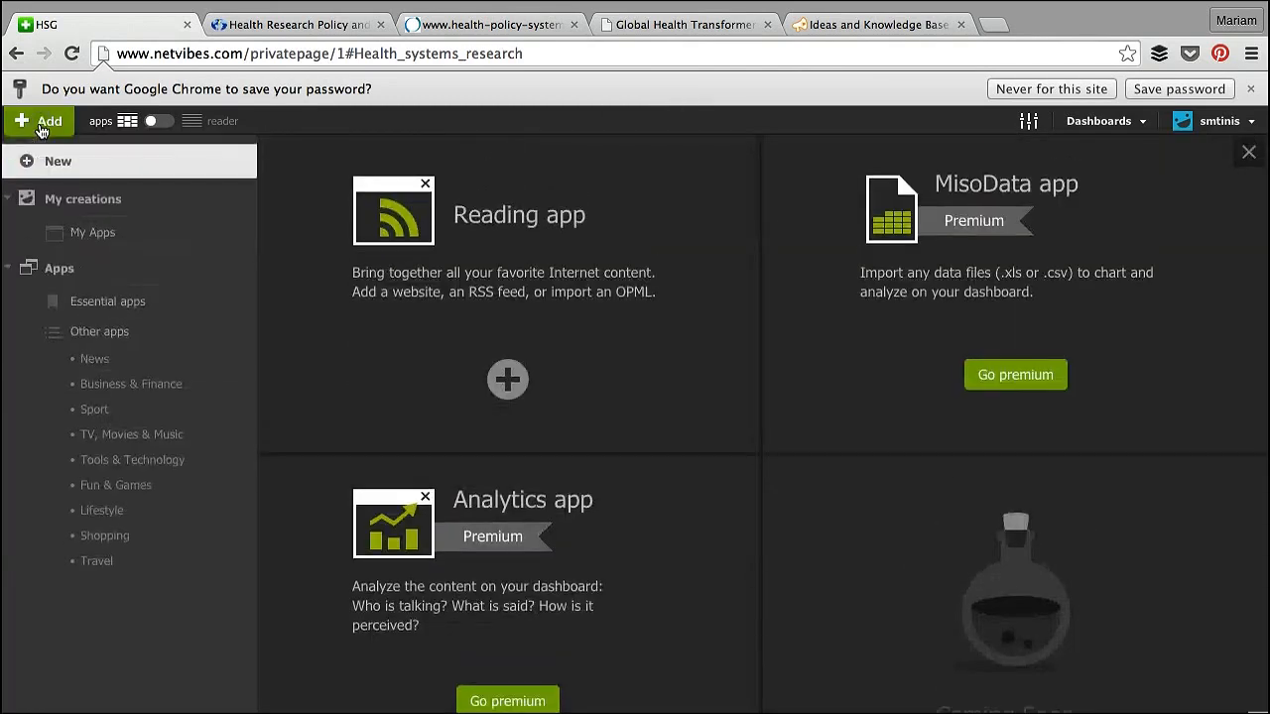
{"action": "left_click", "coordinate": [114, 307]}
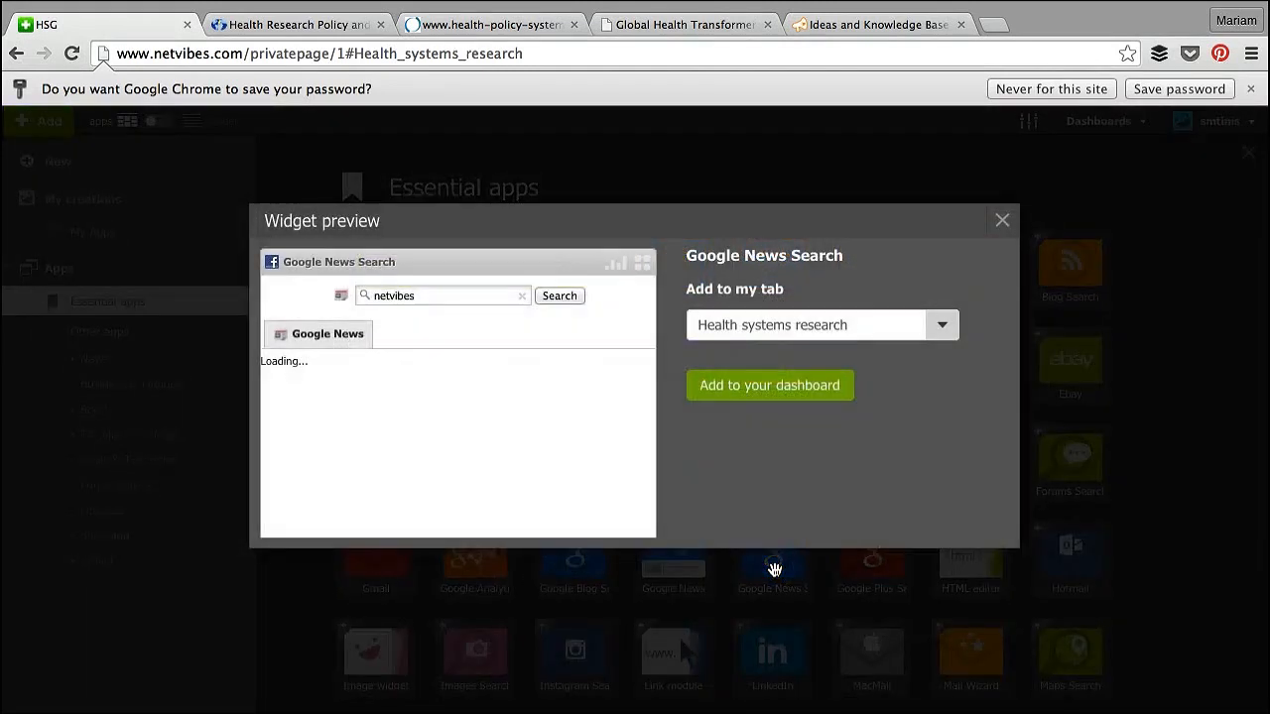
{"action": "left_click_drag", "start_coordinate": [440, 298], "coordinate": [339, 294]}
{"action": "type", "text": "health systems research"}
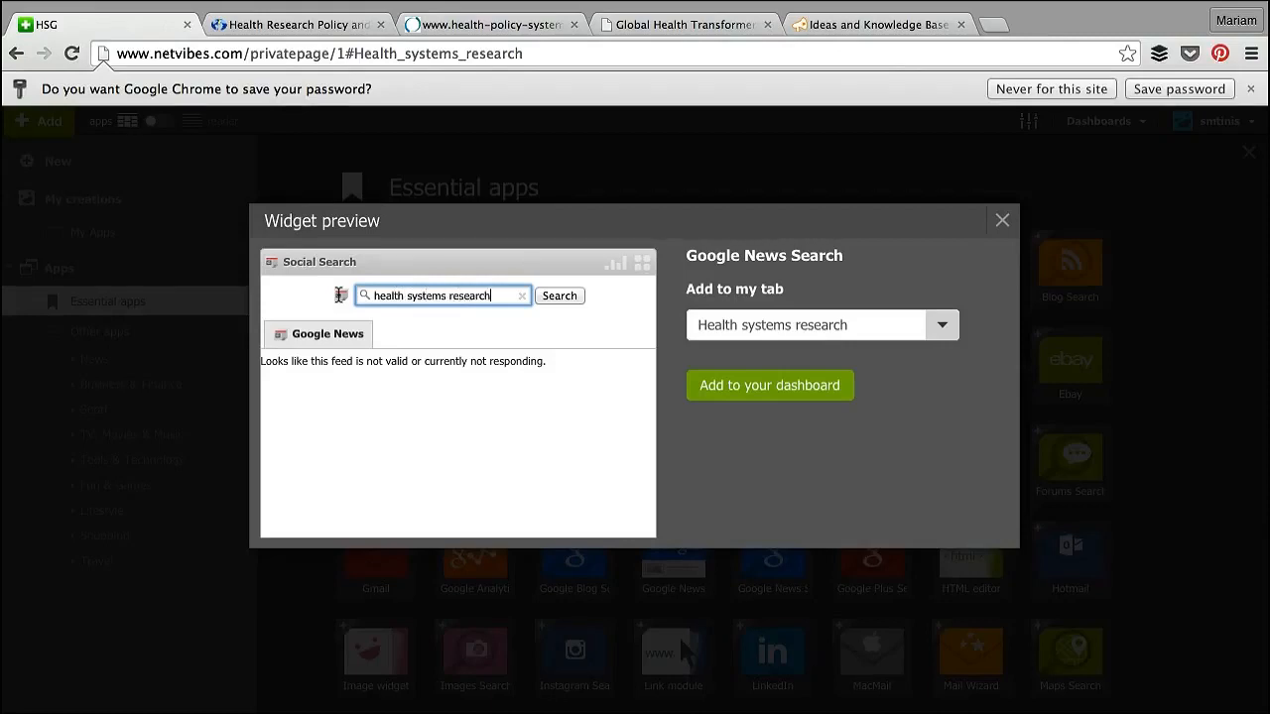
{"action": "left_click", "coordinate": [555, 297]}
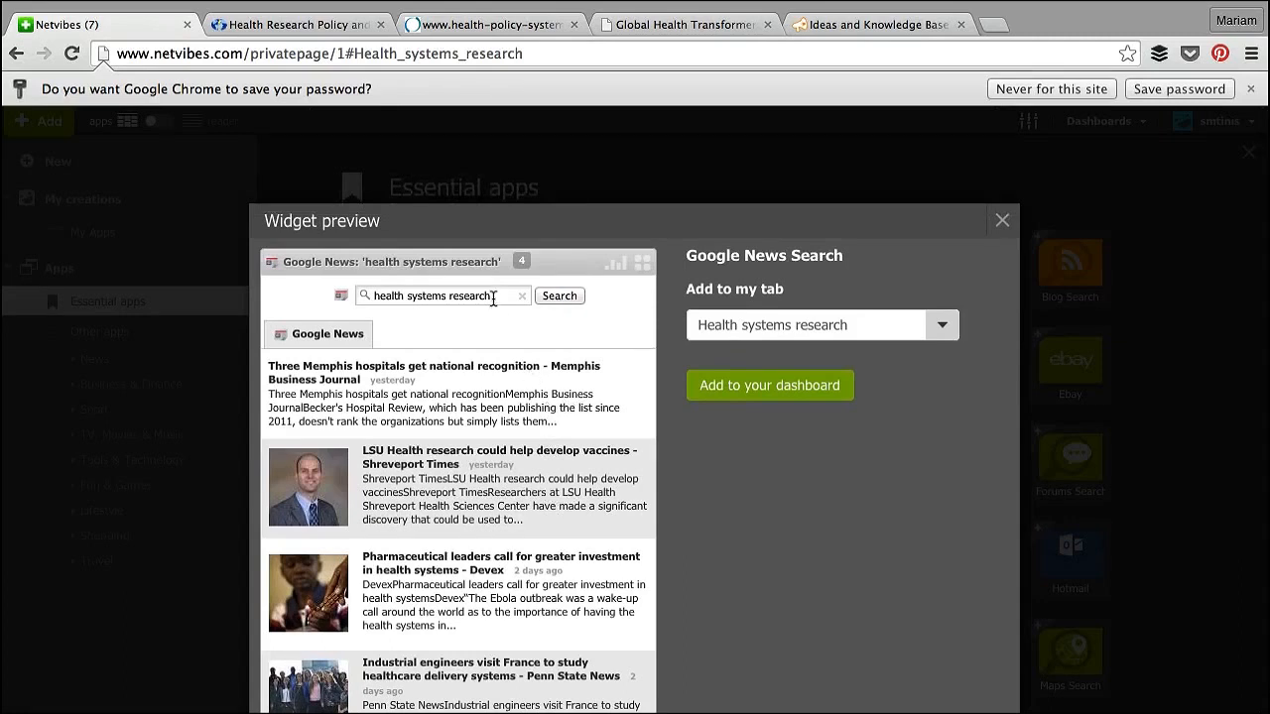
Step: Change the search in the Google News widget preview to "global health and medicines" and run it
{"action": "left_click", "coordinate": [494, 297]}
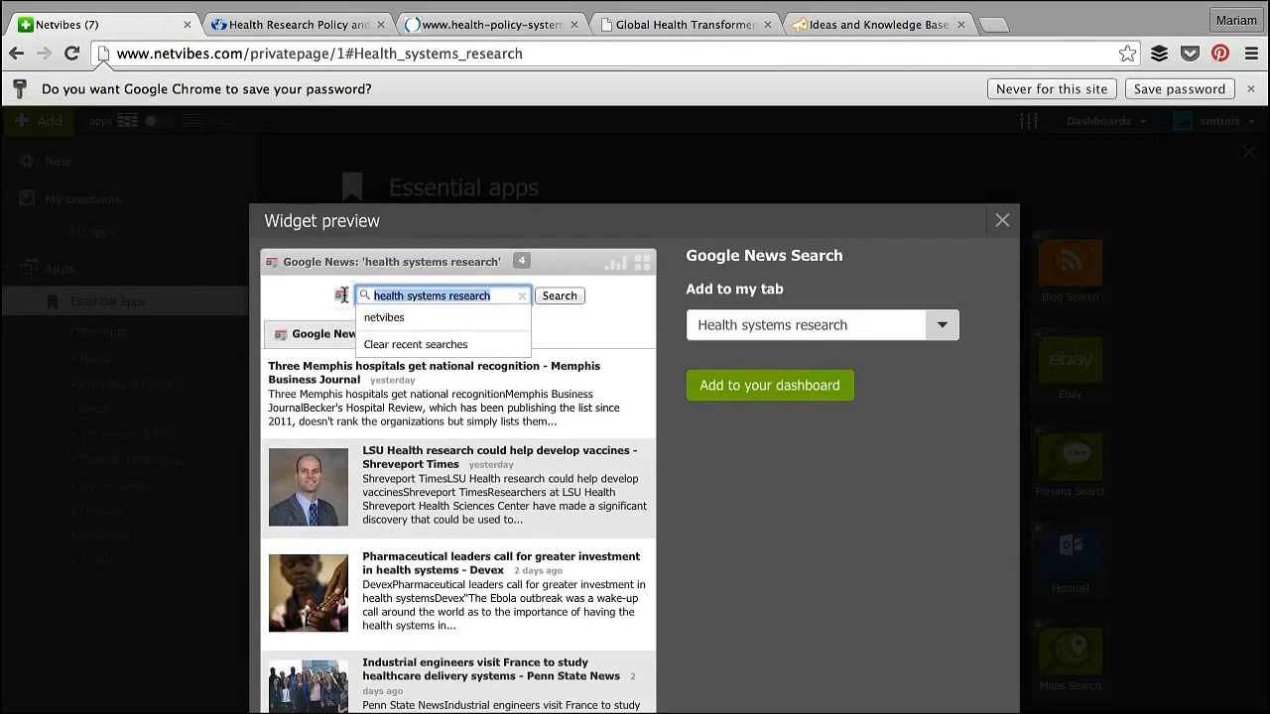
{"action": "type", "text": "global health and medicines"}
{"action": "left_click", "coordinate": [559, 295]}
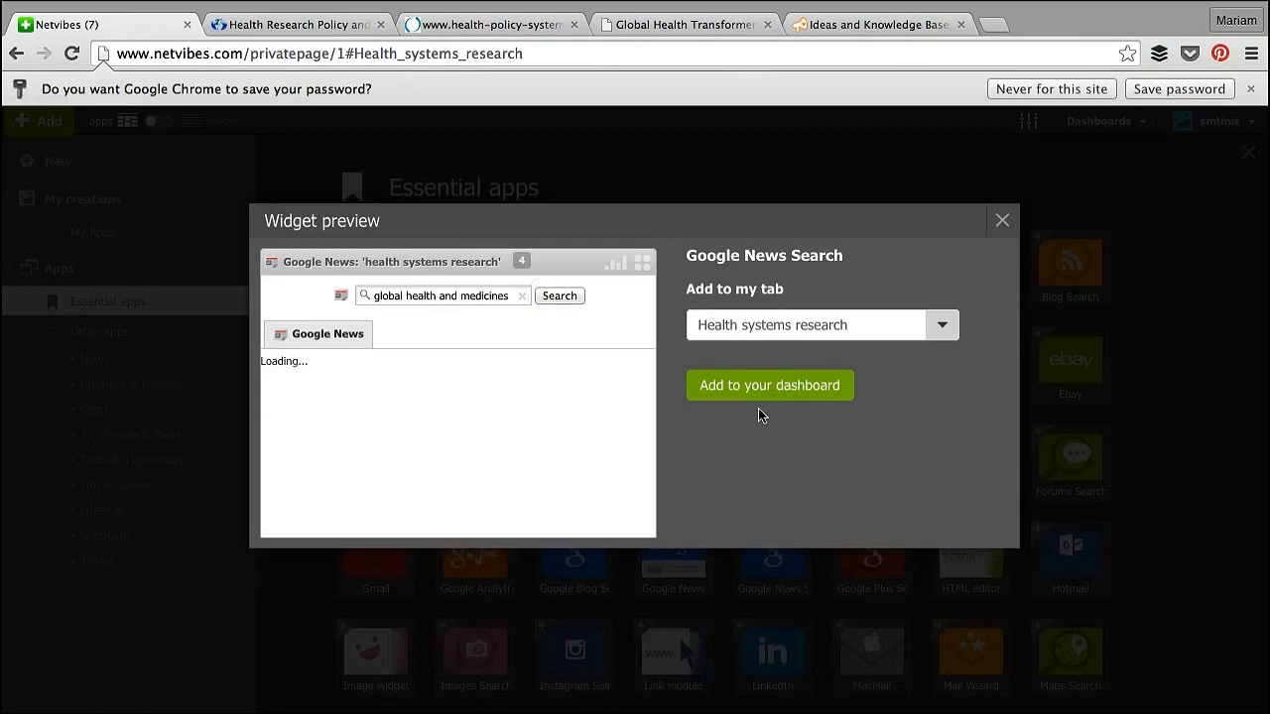
Step: Add the Google News widget to the Health systems research tab and move it below the Health Research Policy and Systems widget
{"action": "left_click", "coordinate": [784, 389]}
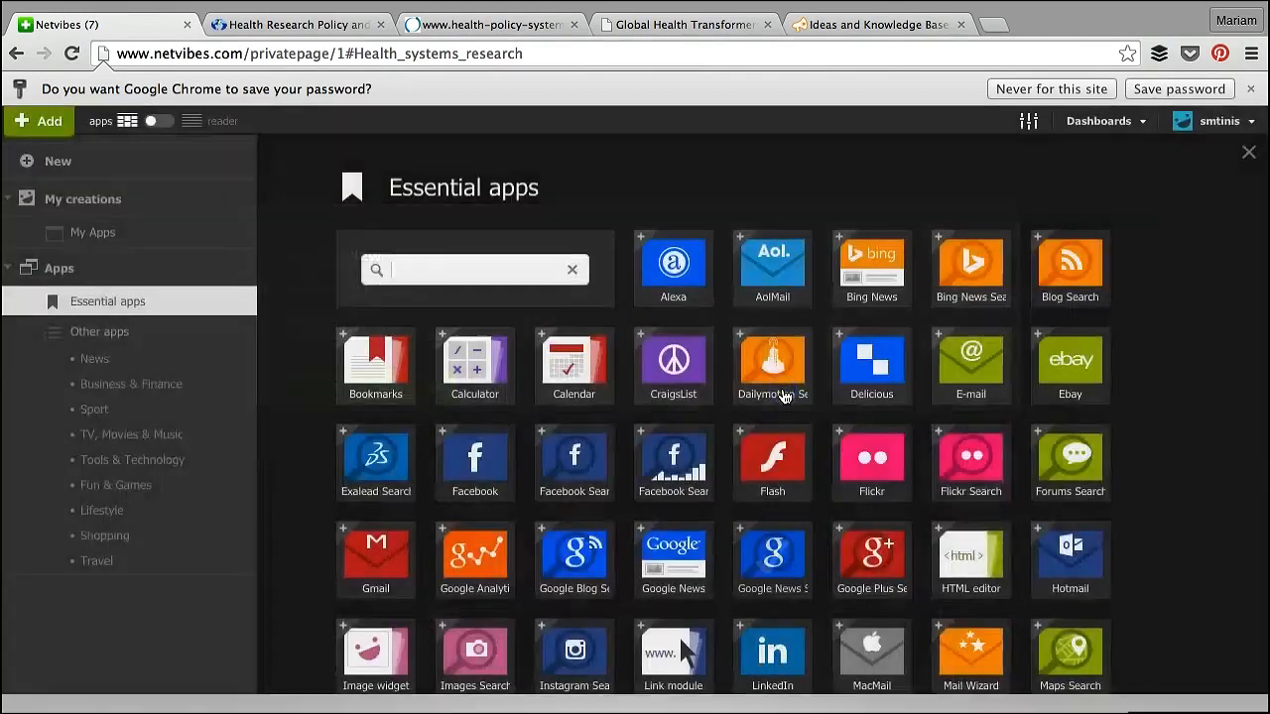
{"action": "left_click", "coordinate": [1255, 156]}
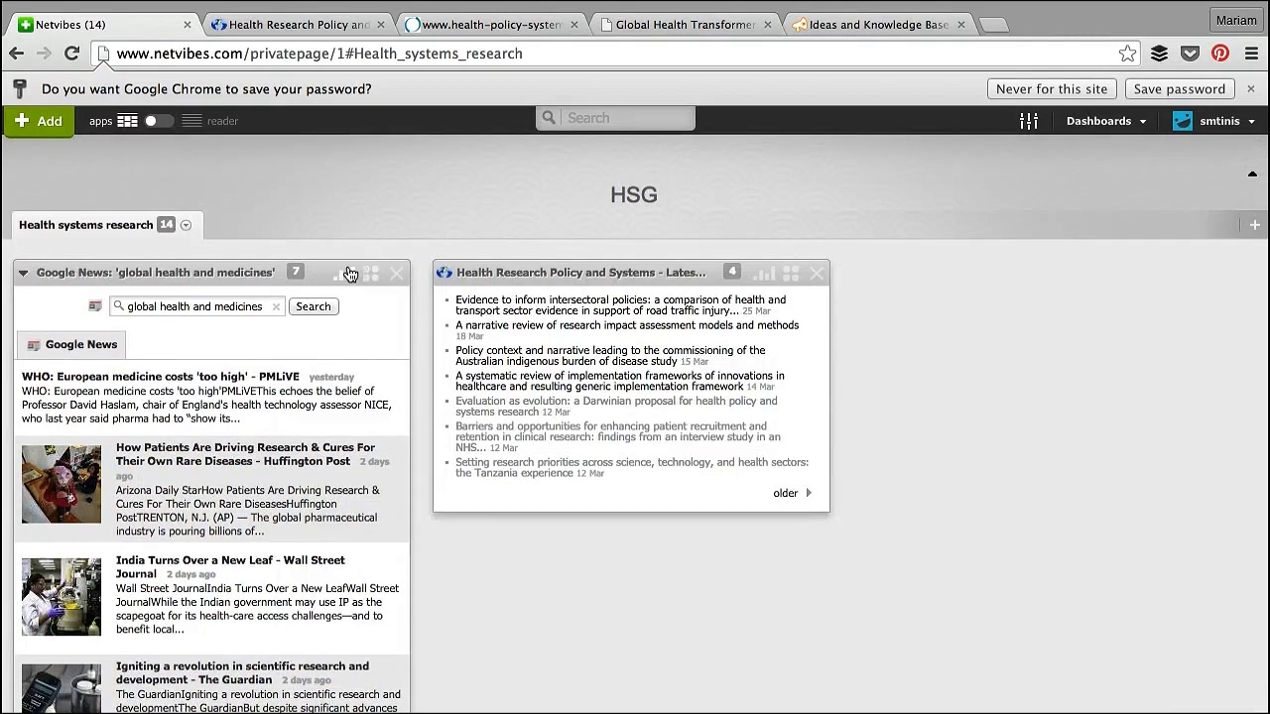
{"action": "mouse_move", "coordinate": [319, 266]}
{"action": "left_mouse_down"}
{"action": "mouse_move", "coordinate": [591, 501]}
{"action": "mouse_move", "coordinate": [620, 548]}
{"action": "mouse_move", "coordinate": [619, 603]}
{"action": "mouse_move", "coordinate": [536, 387]}
{"action": "mouse_move", "coordinate": [561, 500]}
{"action": "mouse_move", "coordinate": [559, 476]}
{"action": "mouse_move", "coordinate": [537, 511]}
{"action": "left_mouse_up"}
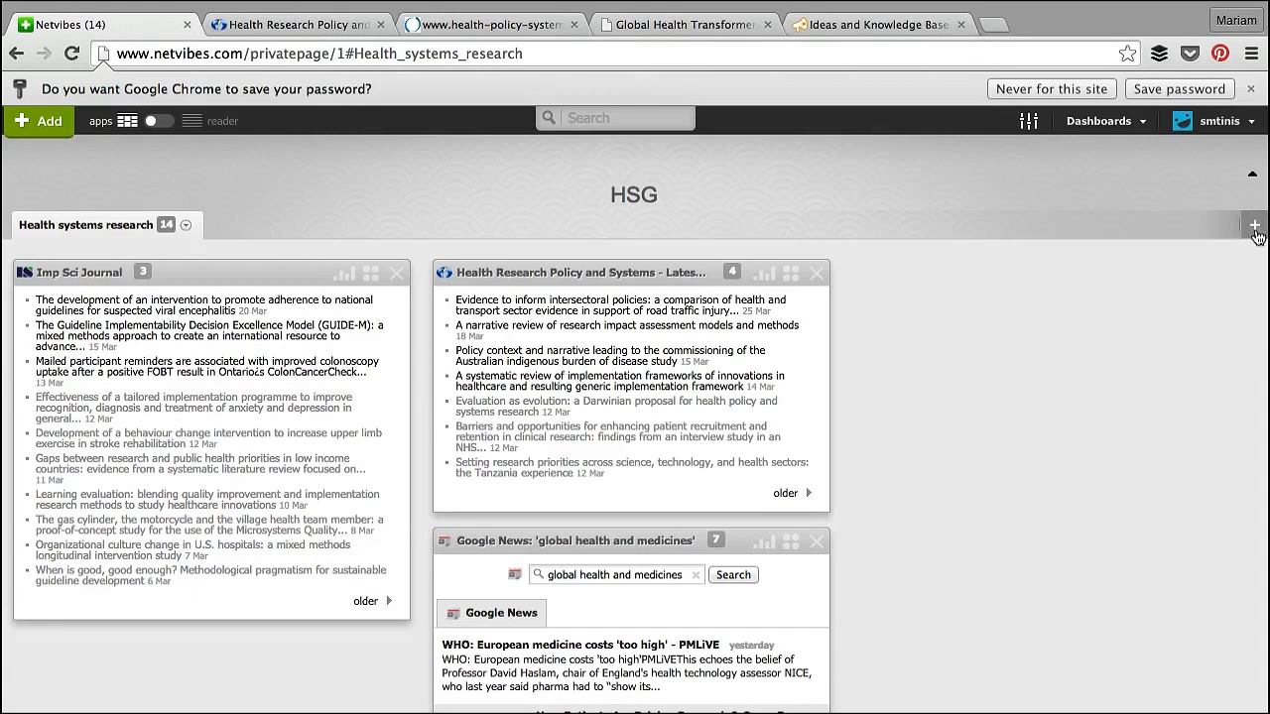
{"action": "left_click", "coordinate": [1144, 129]}
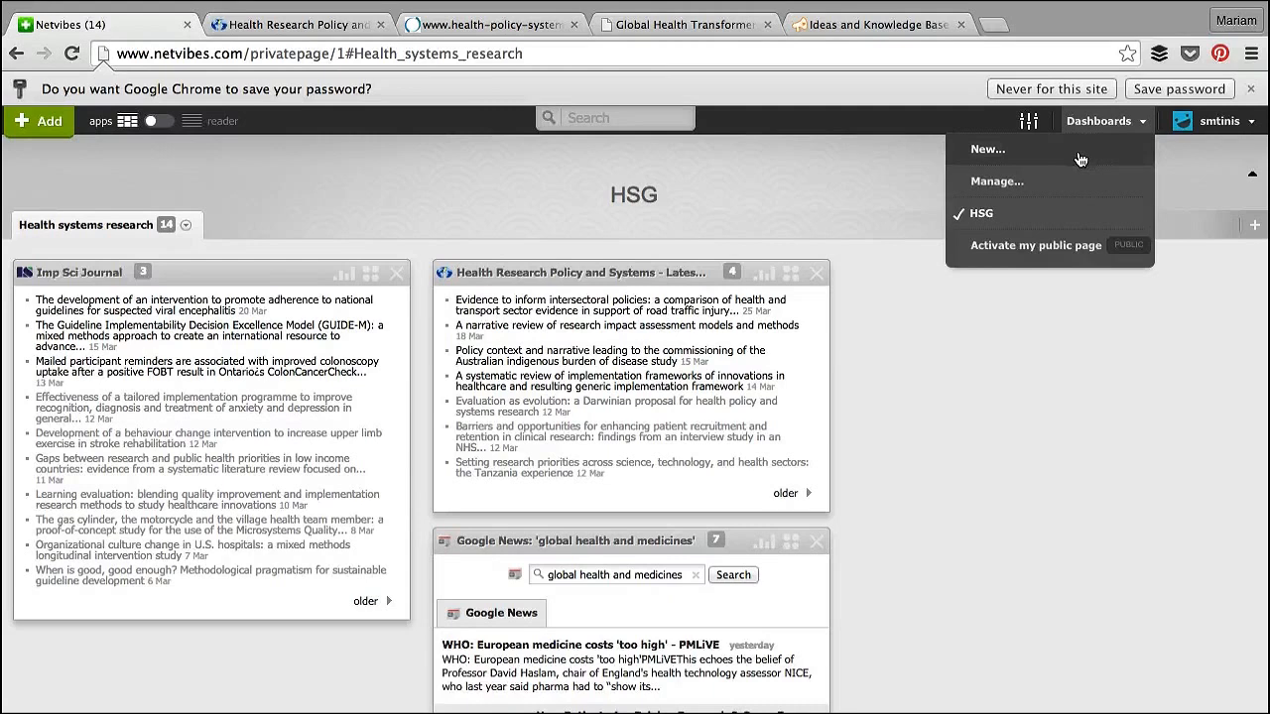
{"action": "left_click", "coordinate": [849, 27]}
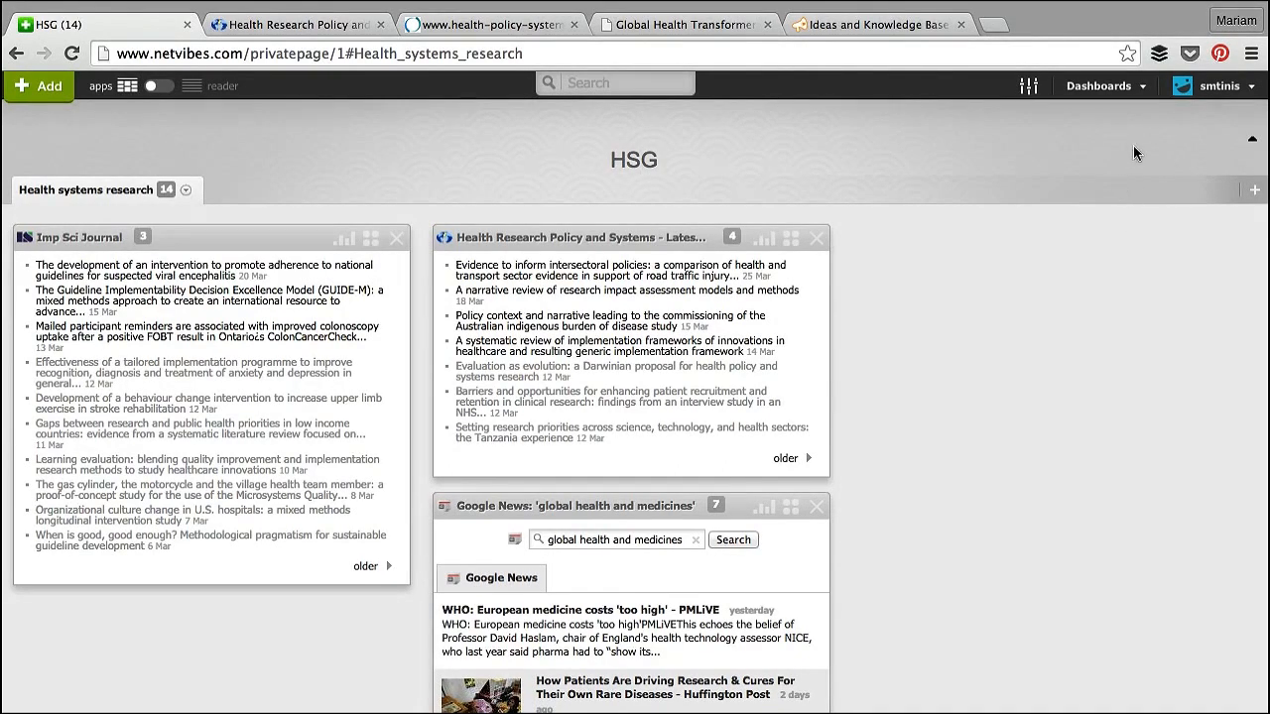
Step: Enable the public page in the dashboard settings and set its account type to "On behalf of a brand or organization"
{"action": "left_click", "coordinate": [1140, 85]}
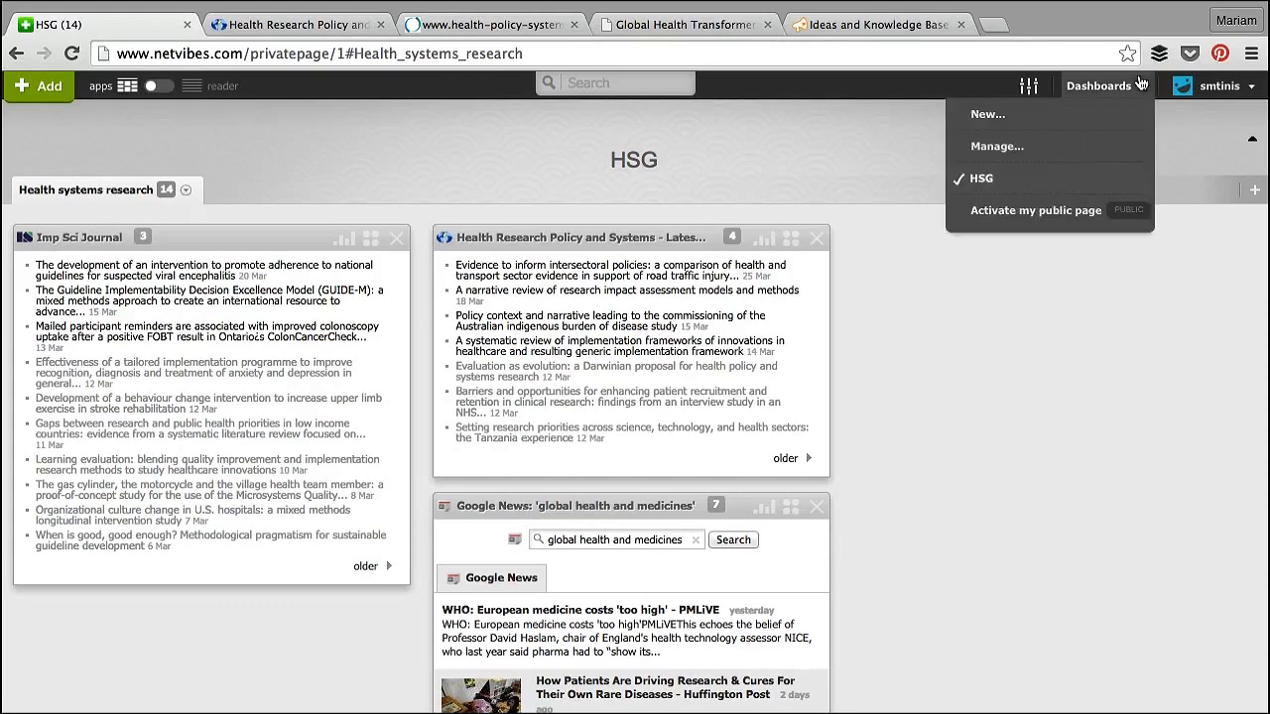
{"action": "left_click", "coordinate": [1044, 220]}
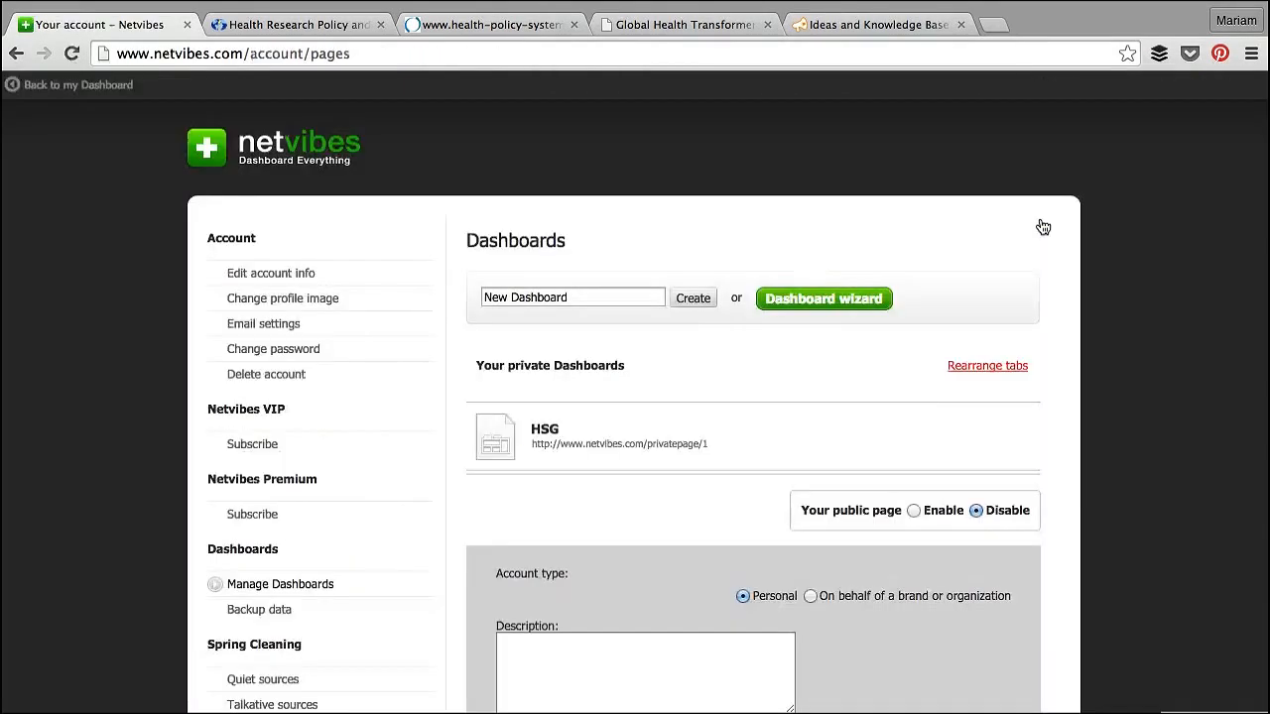
{"action": "scroll", "coordinate": [921, 393], "scroll_direction": "down", "scroll_amount": 4}
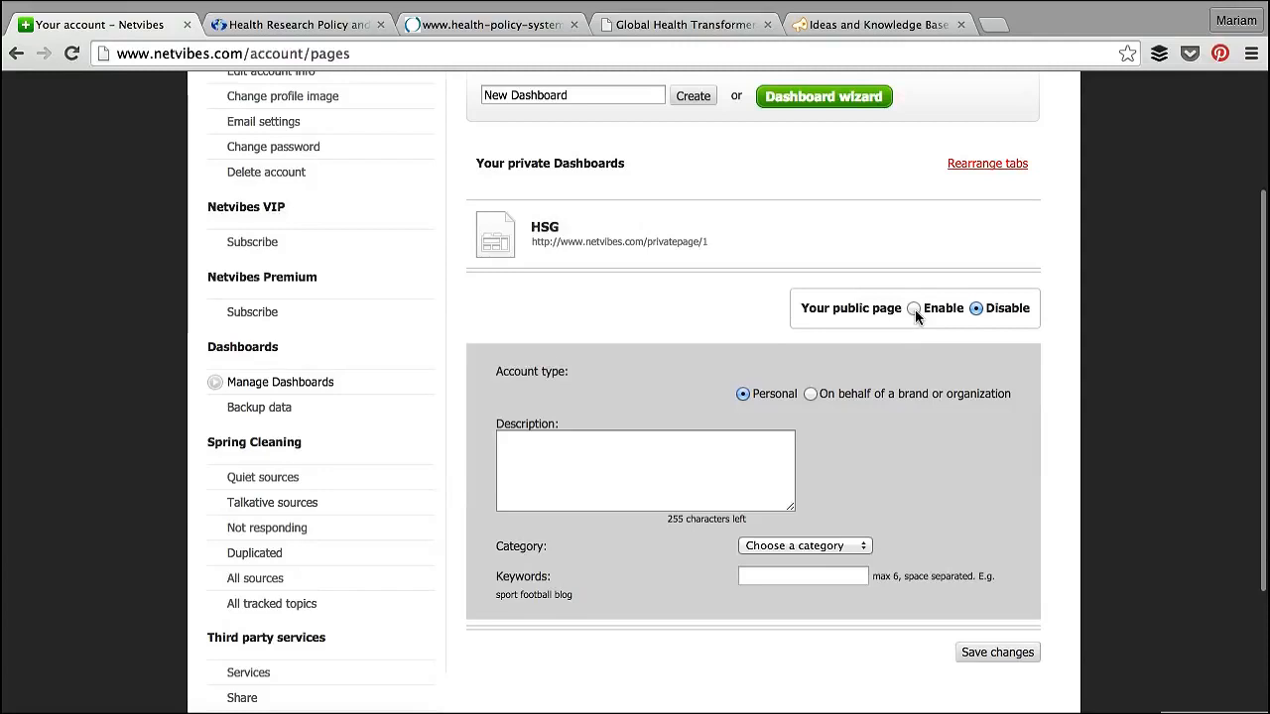
{"action": "left_click", "coordinate": [914, 308]}
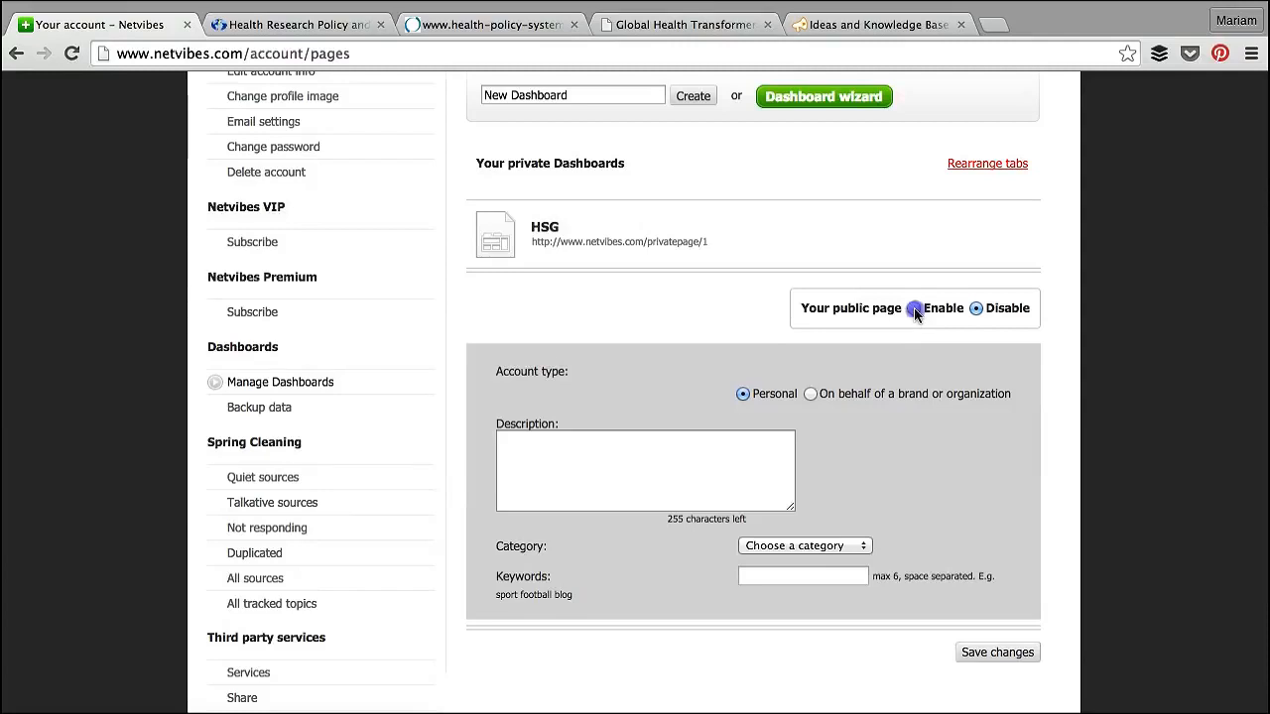
{"action": "left_click", "coordinate": [810, 394]}
Step: Fill in the public page's description "xxxxx", category News and keywords "xxxx", and save the changes
{"action": "left_click", "coordinate": [703, 467]}
{"action": "type", "text": "xxxxx"}
{"action": "left_click", "coordinate": [867, 548]}
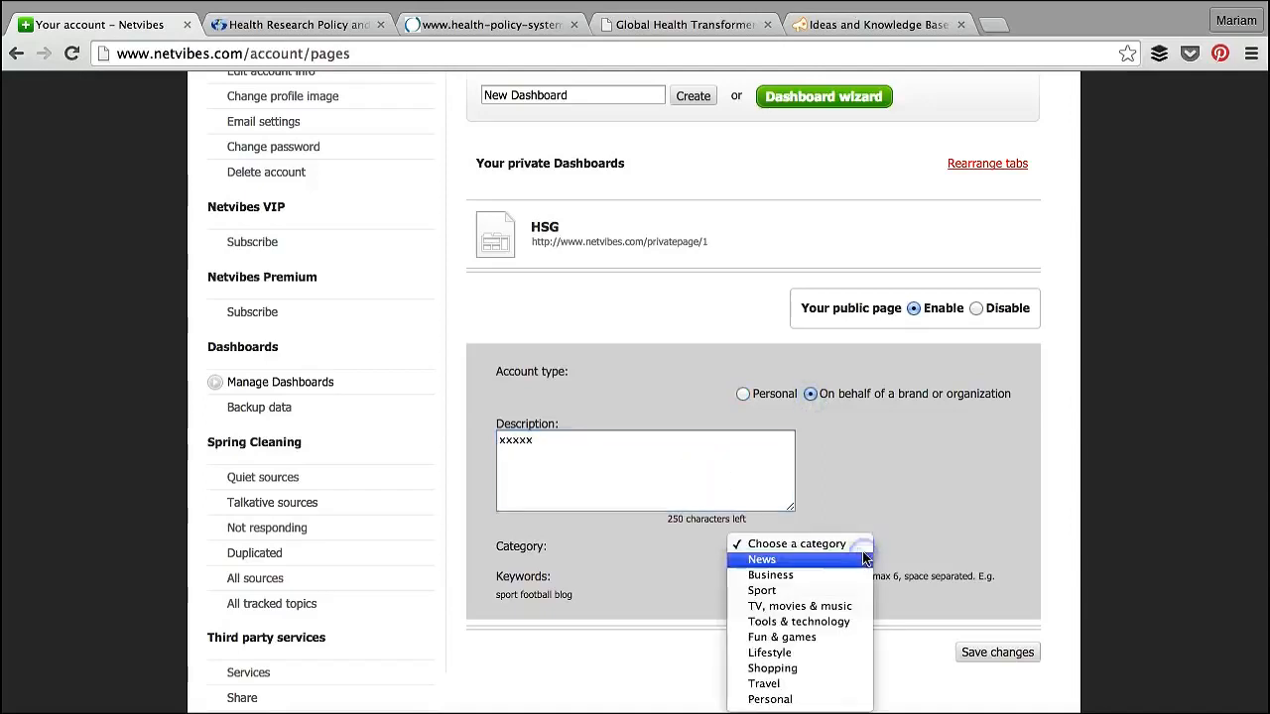
{"action": "left_click", "coordinate": [840, 559]}
{"action": "left_click", "coordinate": [822, 596]}
{"action": "type", "text": "xxxx"}
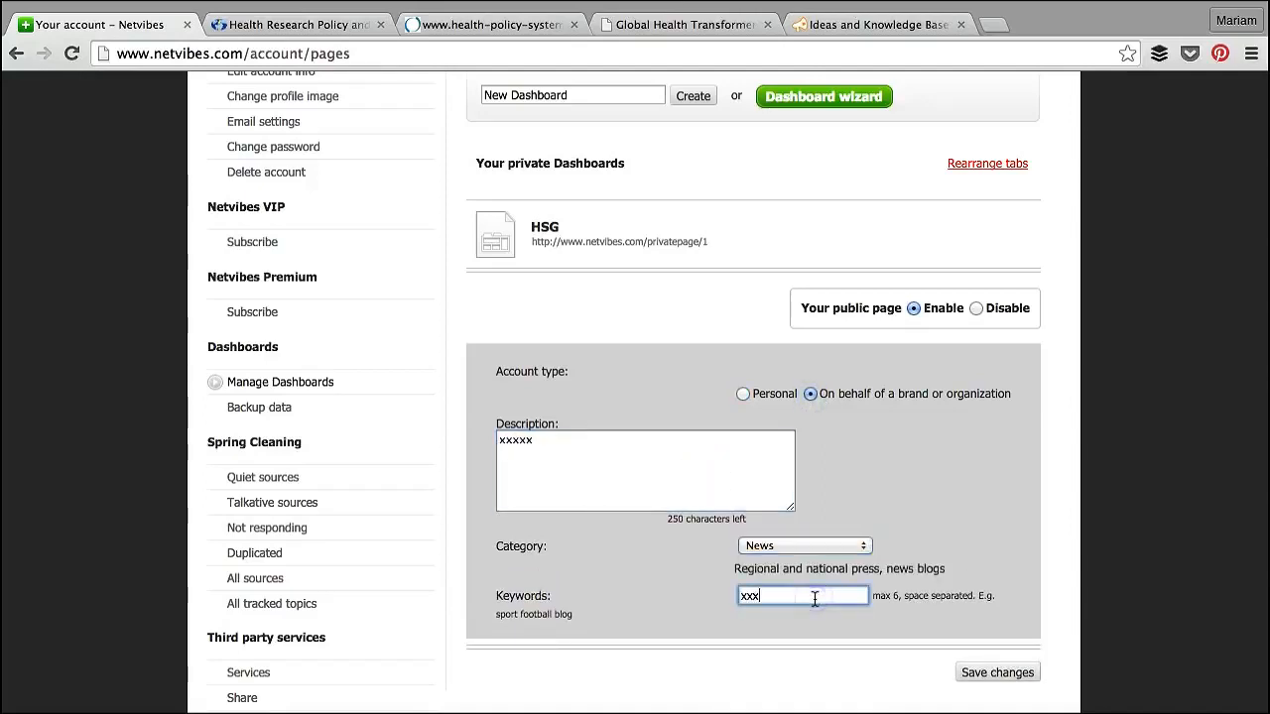
{"action": "left_click", "coordinate": [998, 675]}
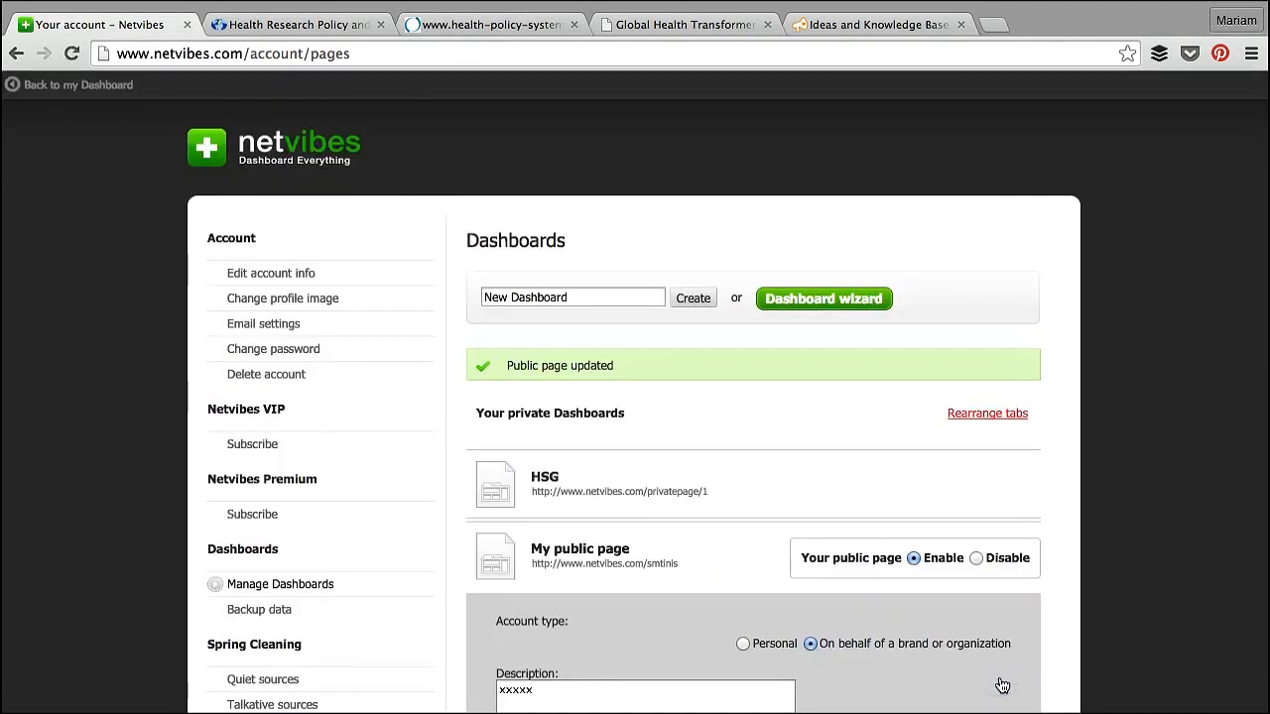
Step: Highlight the web address listed under My public page
{"action": "scroll", "coordinate": [950, 708], "scroll_direction": "down", "scroll_amount": 4}
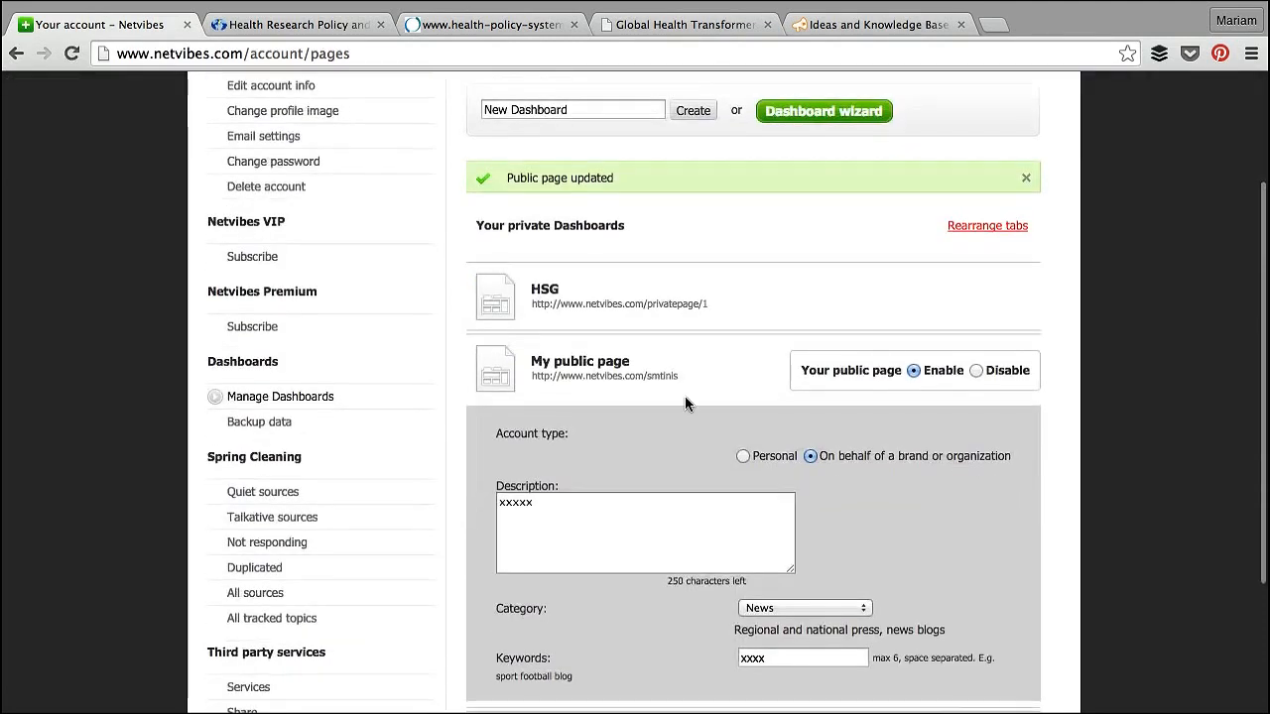
{"action": "left_click", "coordinate": [655, 379]}
{"action": "left_click_drag", "start_coordinate": [655, 381], "coordinate": [538, 385]}
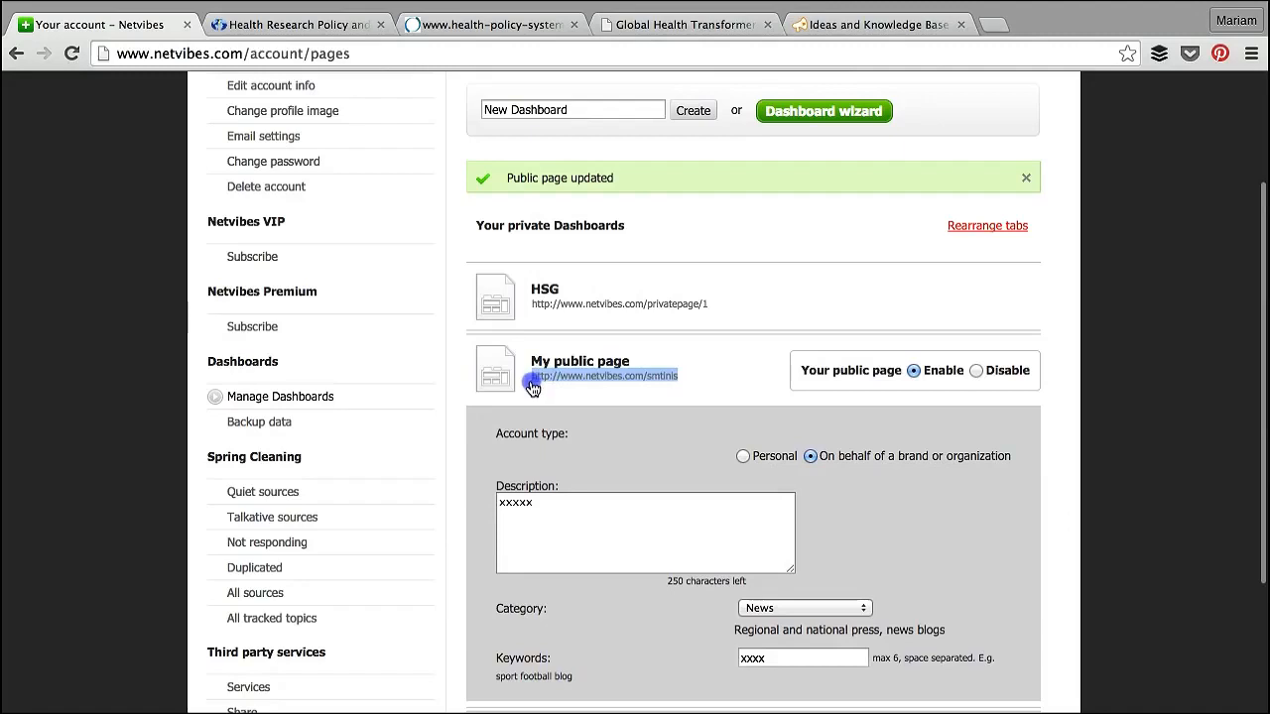